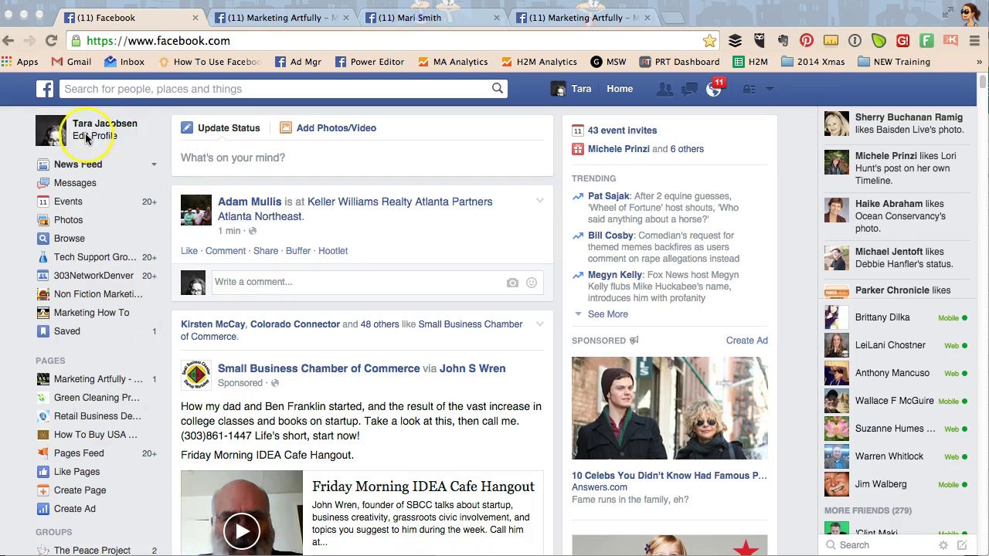
Search Facebook for pages liked by people who like Marketing Artfully - Marketing for Entrepreneurs and Real Estate Pros.
click(89, 86)
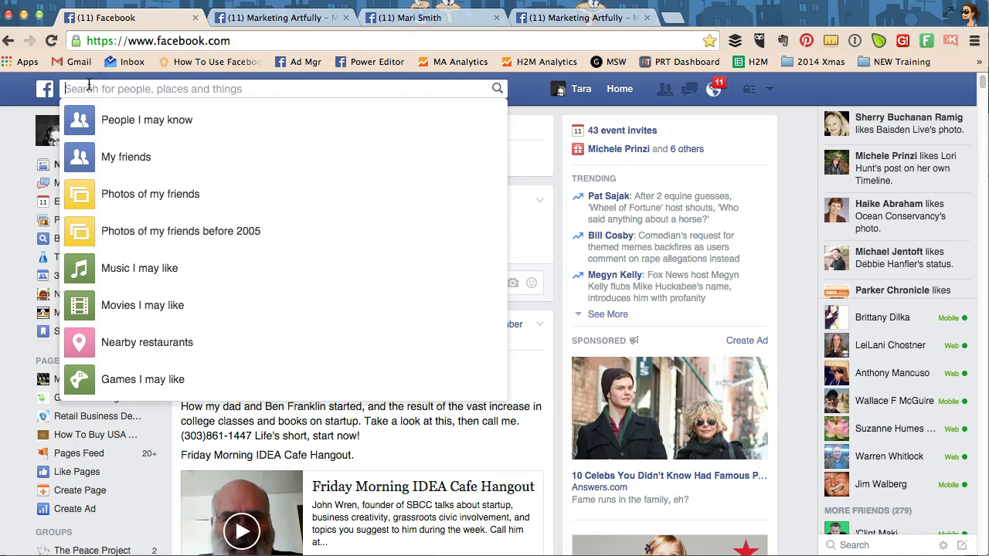
text(pages liked)
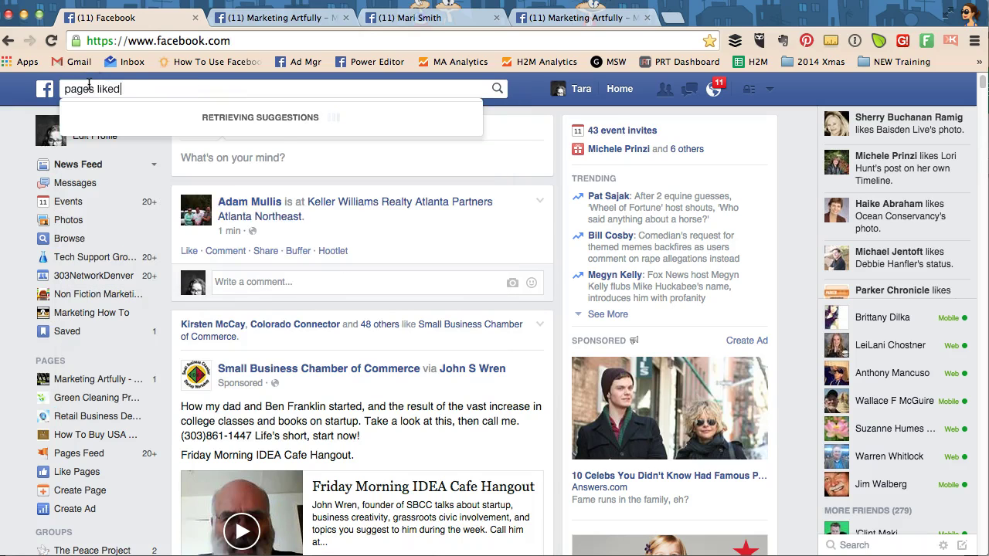
text( by people who like m)
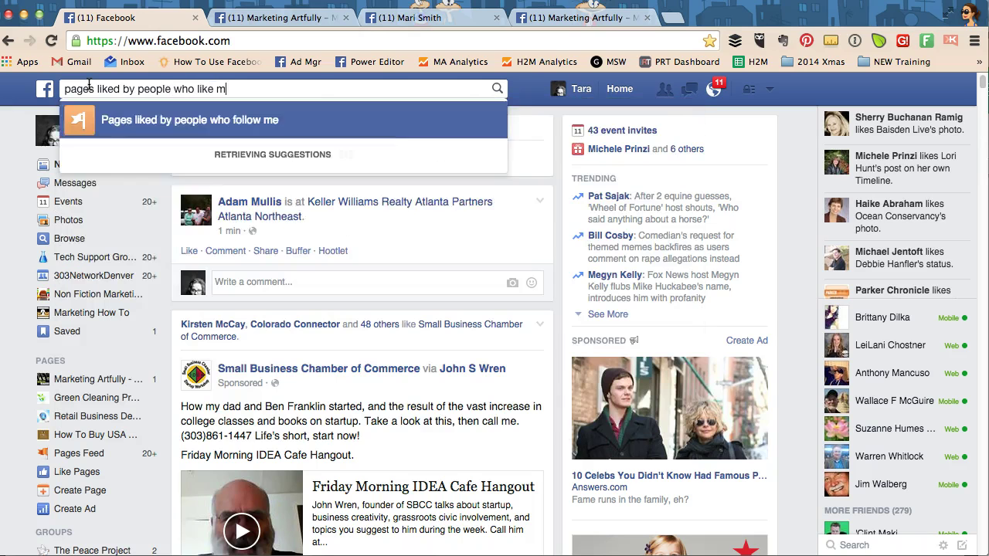
text(arketin)
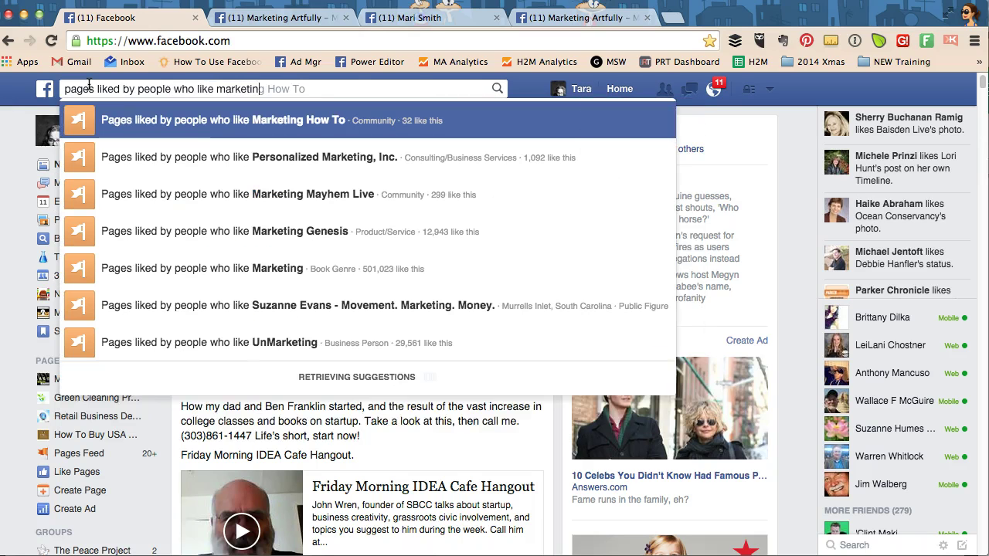
text(g art)
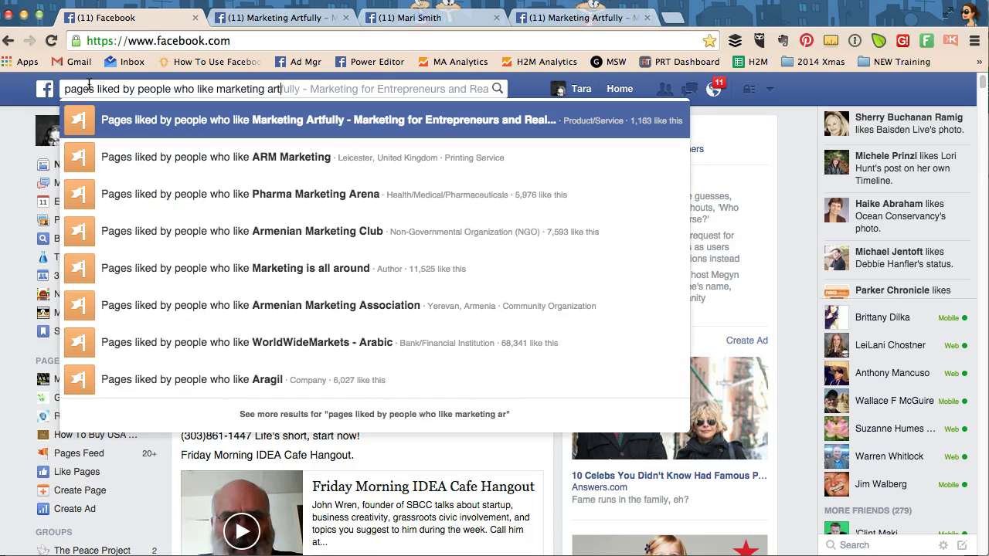
click(131, 118)
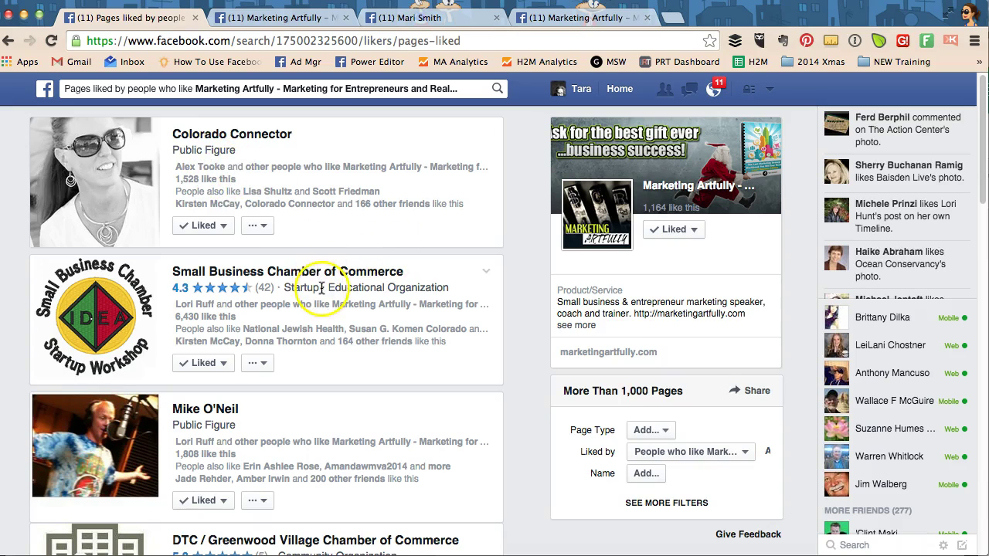
Examine the resulting pages, comparing their categories and like counts to find ones that share the Marketing Artfully audience.
scroll(309, 287, down, 3)
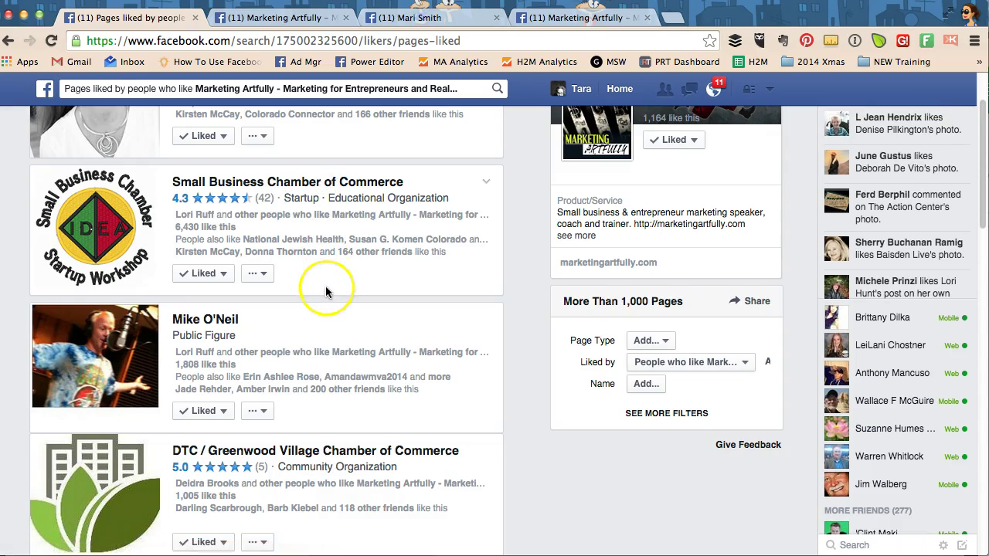
scroll(326, 288, down, 1)
scroll(325, 289, down, 1)
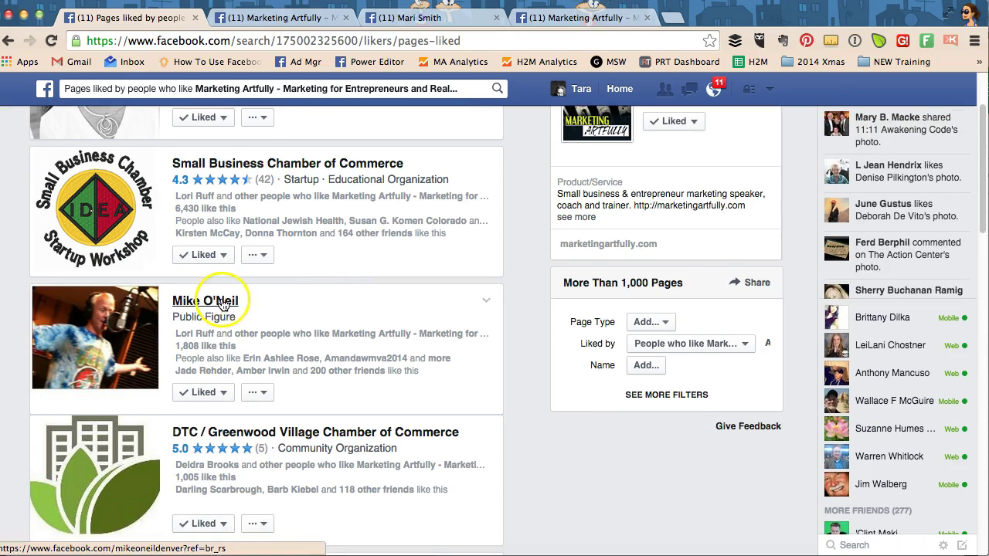
scroll(312, 305, down, 3)
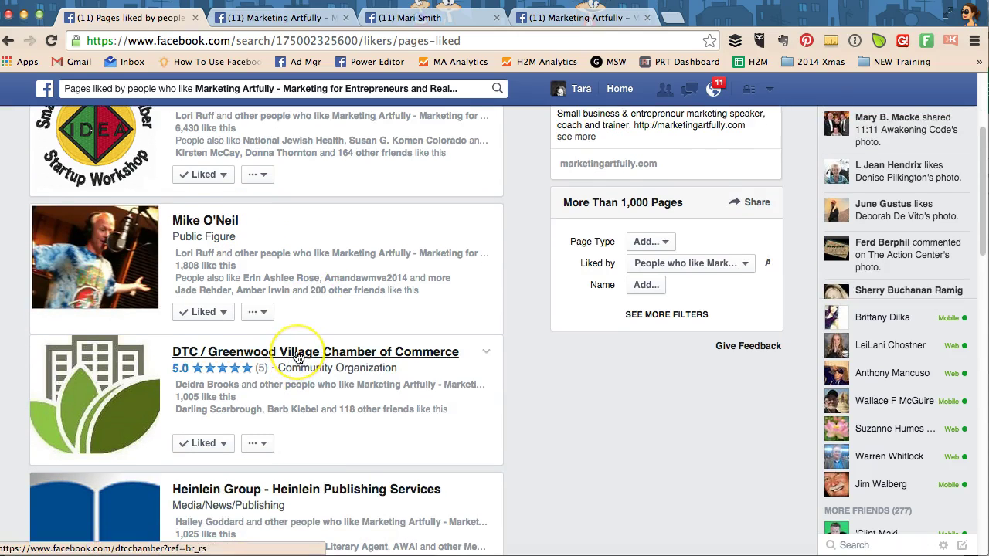
scroll(298, 357, down, 10)
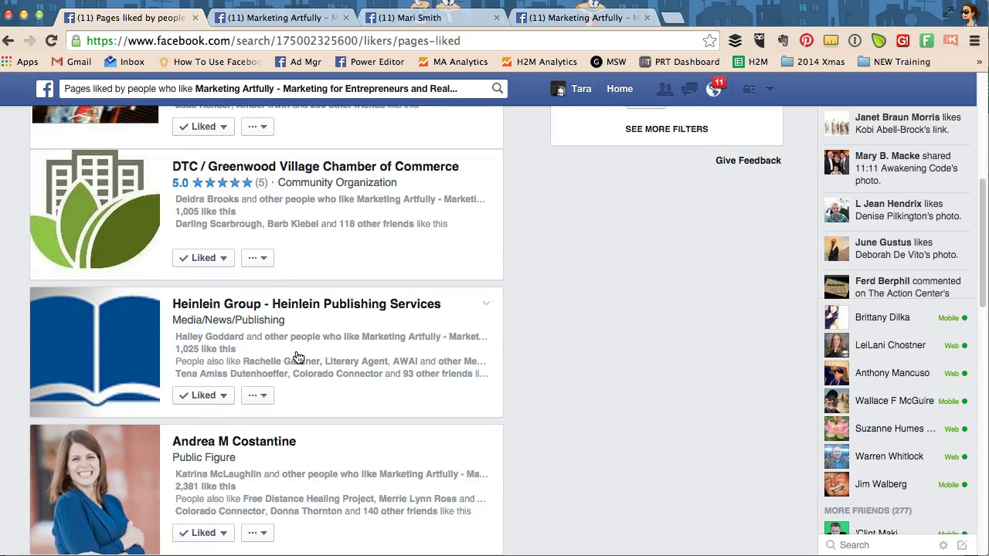
scroll(298, 357, down, 5)
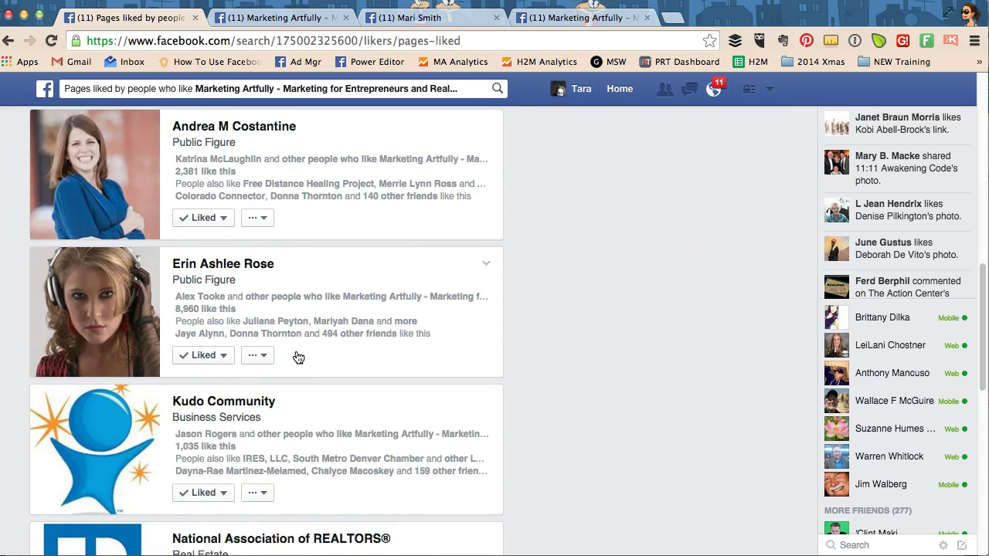
scroll(298, 356, up, 2)
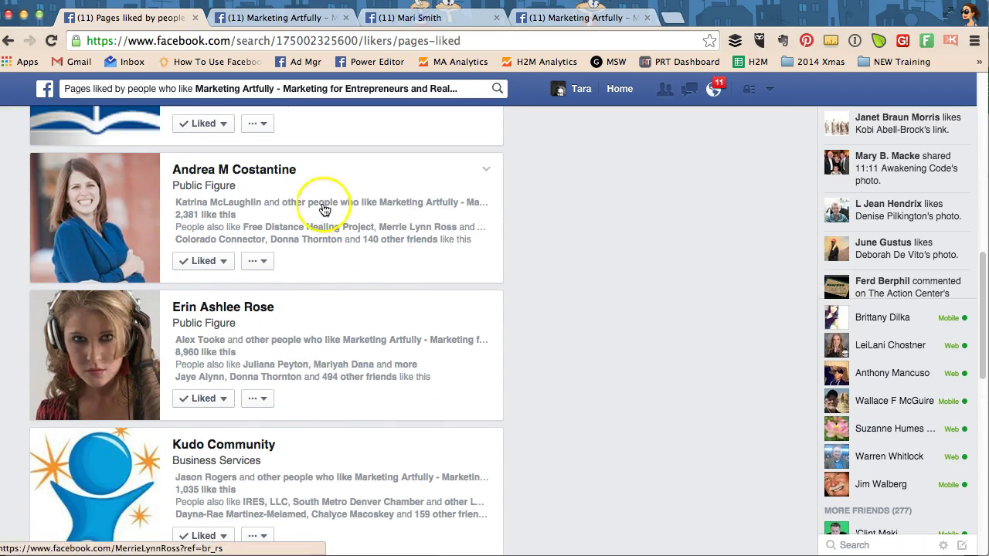
scroll(401, 271, down, 1)
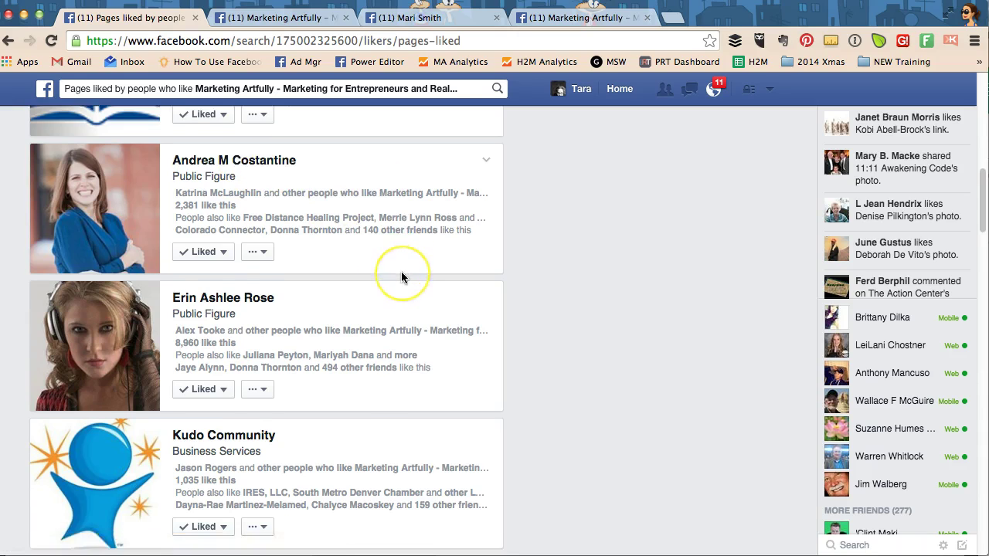
scroll(401, 277, down, 3)
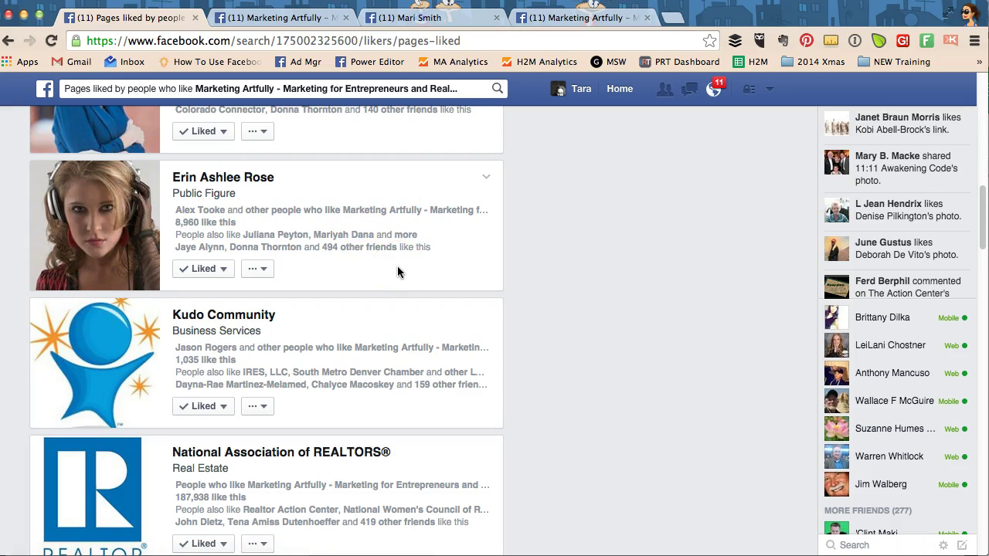
scroll(397, 272, down, 10)
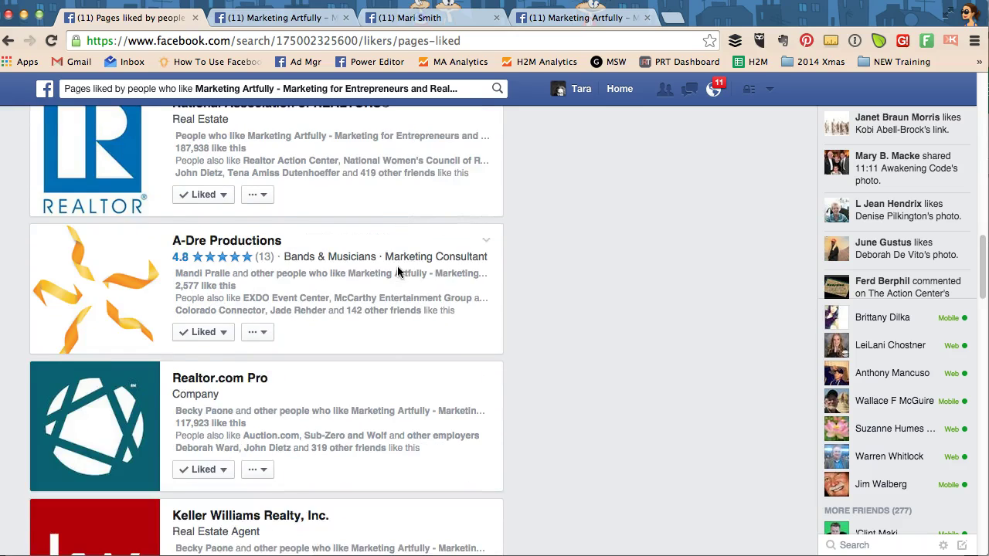
scroll(397, 265, up, 2)
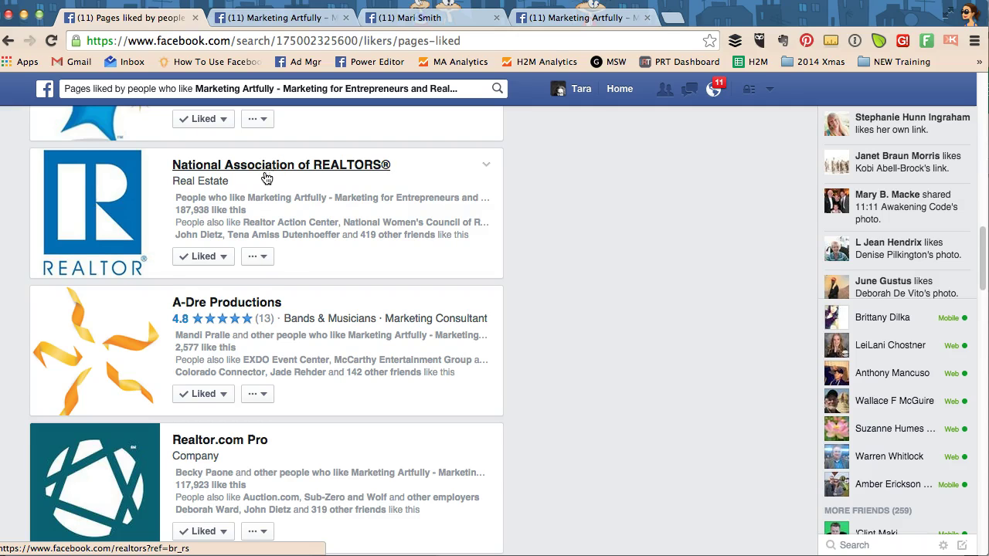
scroll(265, 178, up, 5)
scroll(265, 193, up, 6)
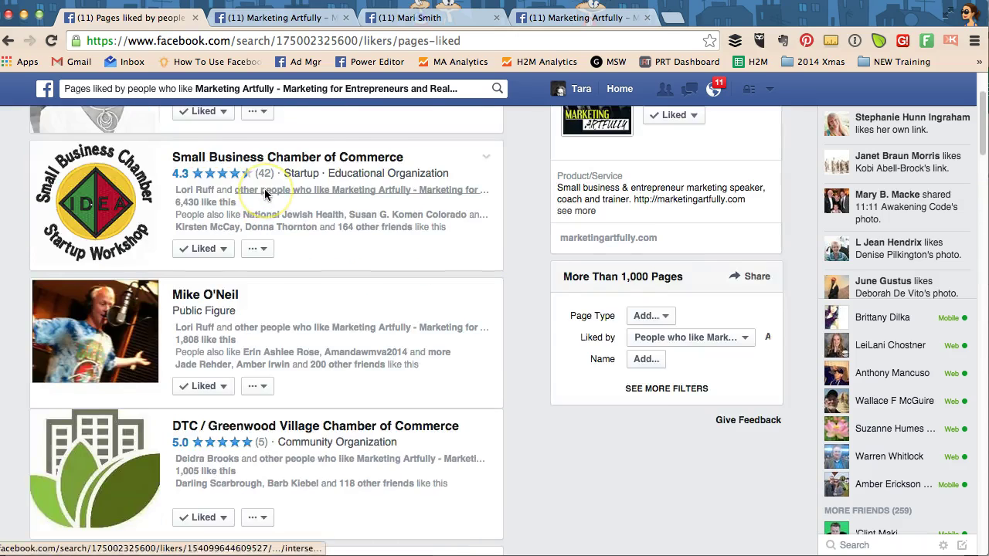
scroll(262, 189, down, 2)
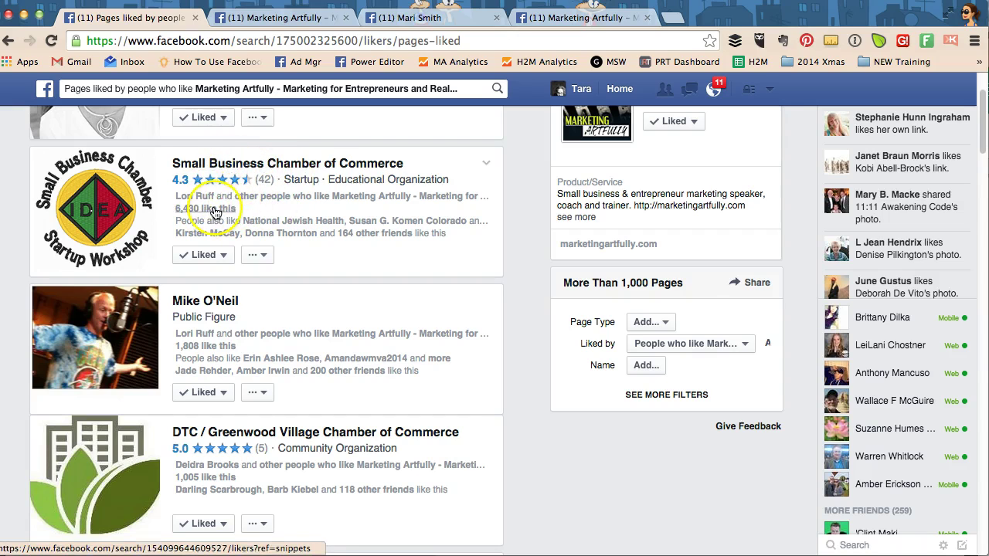
Open the National Association of REALTORS page from the results and examine the likes, shares and comments on its posts.
scroll(216, 212, down, 10)
mouse_move(216, 208)
click(314, 274)
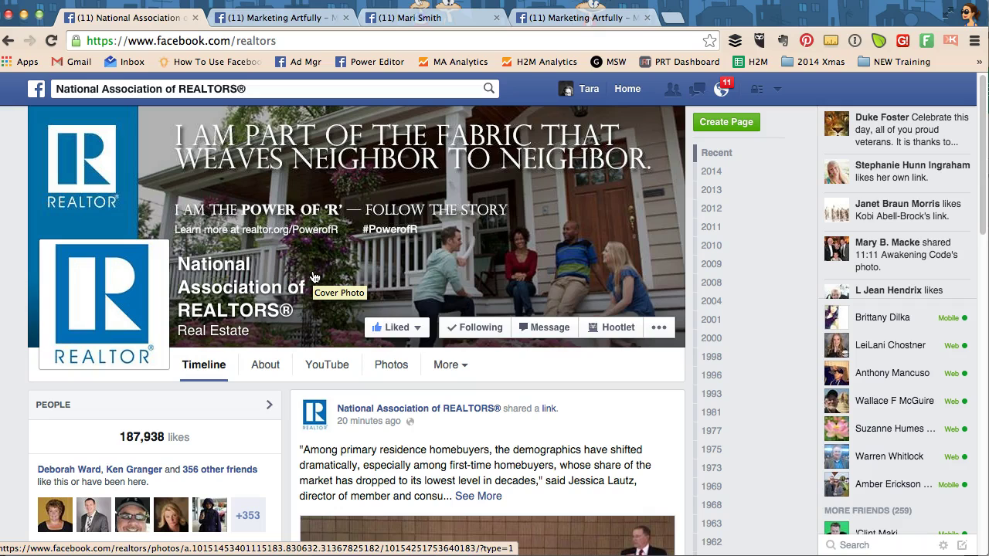
scroll(188, 429, down, 2)
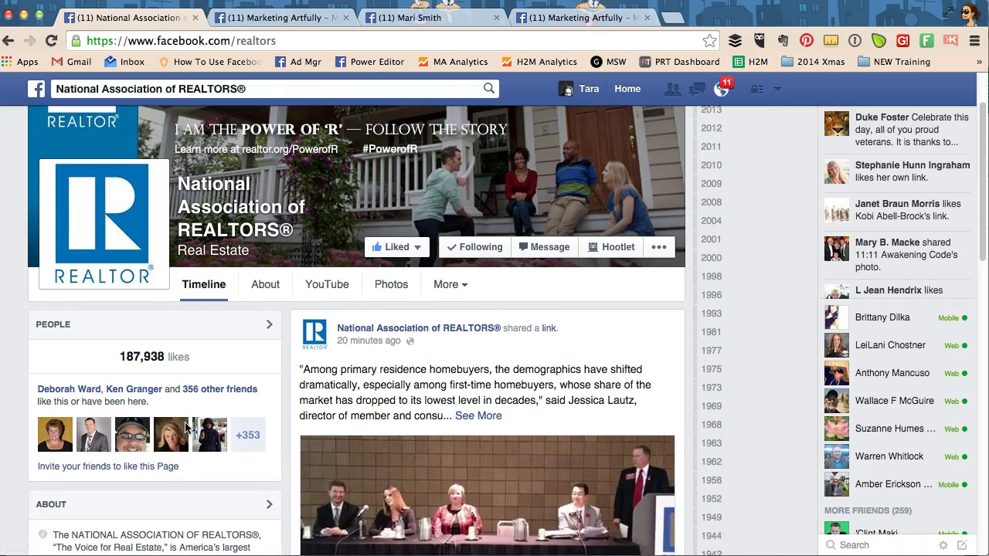
scroll(185, 429, down, 5)
scroll(185, 429, down, 8)
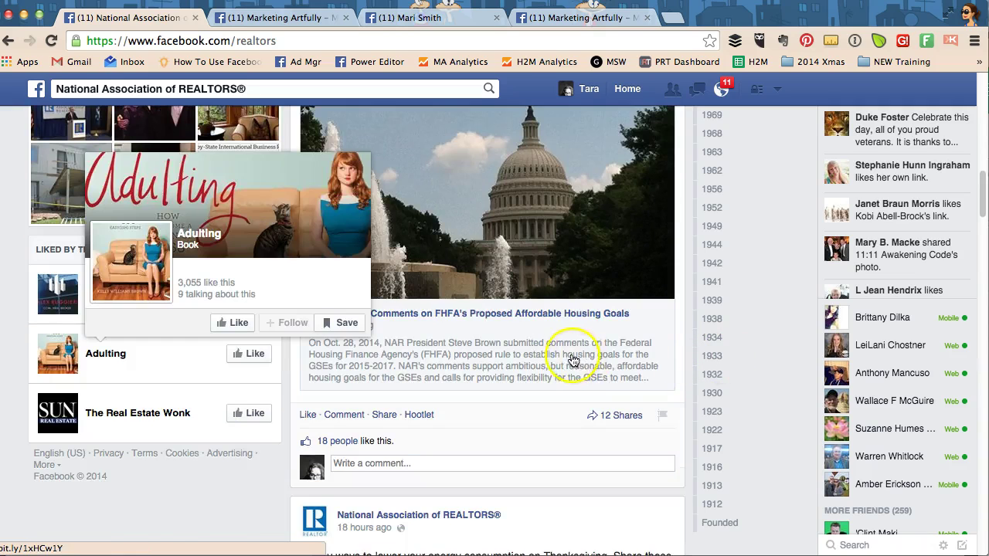
scroll(564, 363, down, 4)
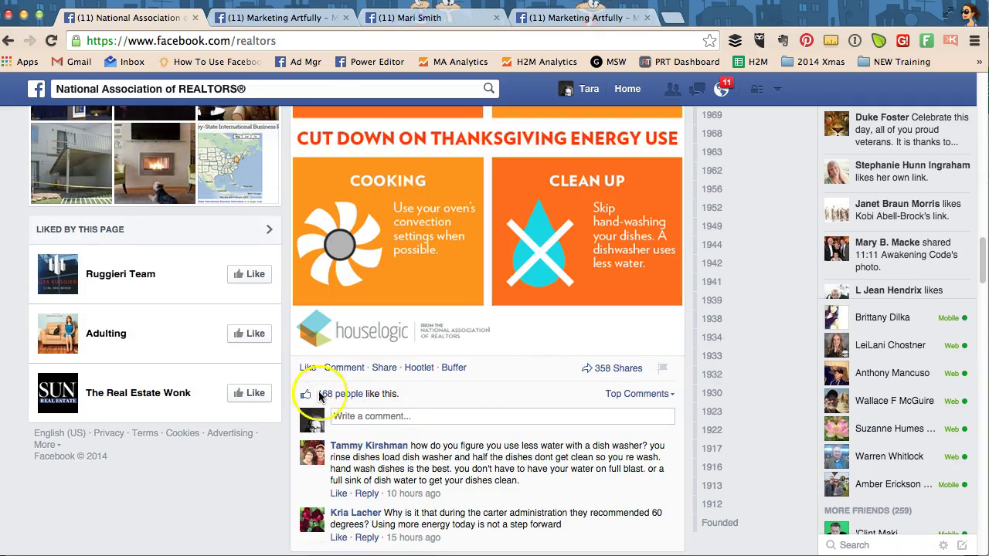
mouse_move(326, 399)
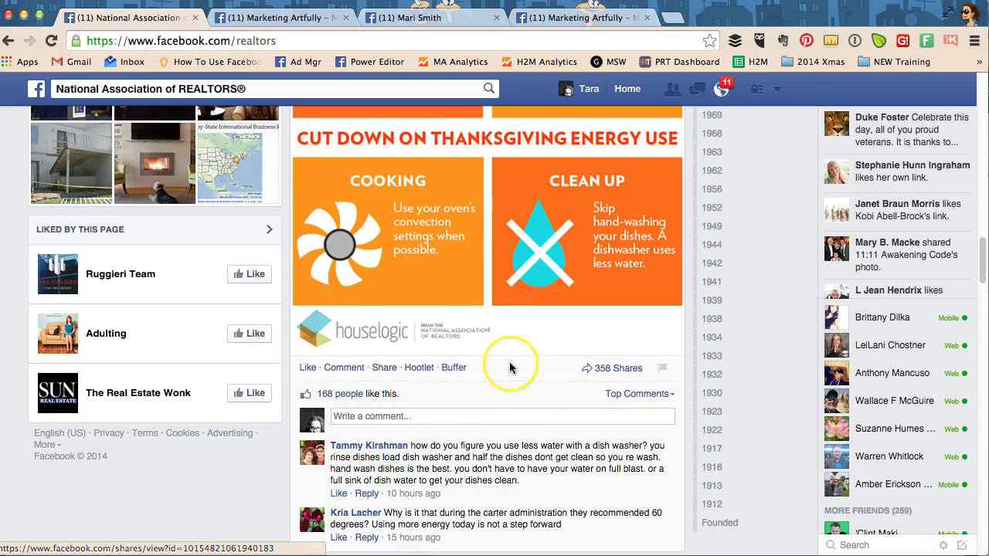
scroll(509, 362, up, 10)
scroll(509, 367, up, 4)
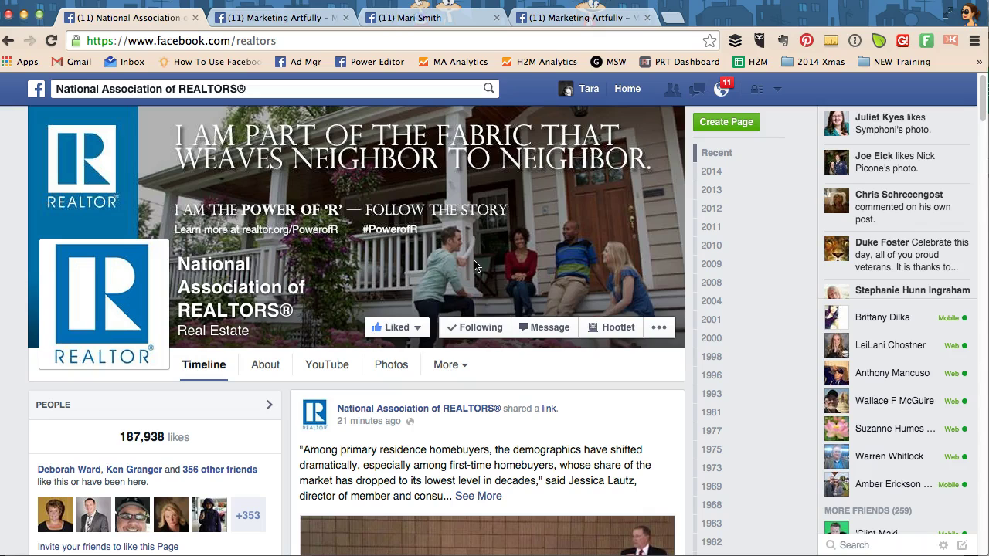
Open the Insights of the Marketing Artfully page and examine the table comparing competing pages by likes, posts and engagement.
click(280, 16)
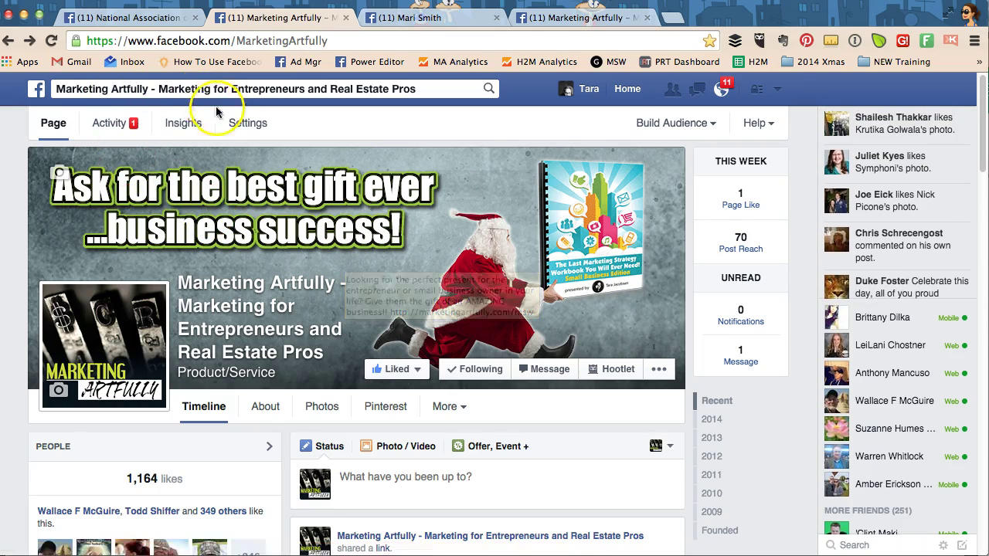
click(174, 123)
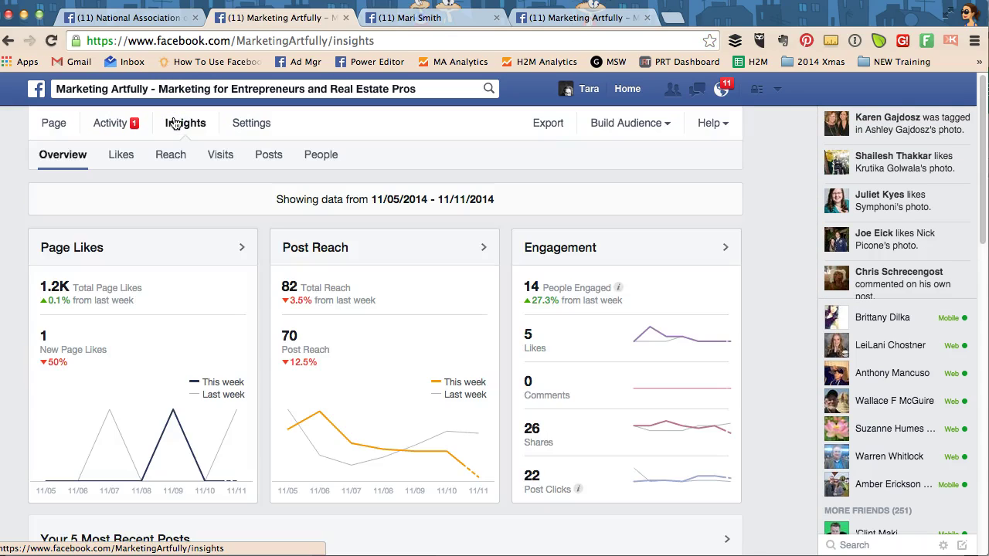
scroll(263, 305, down, 15)
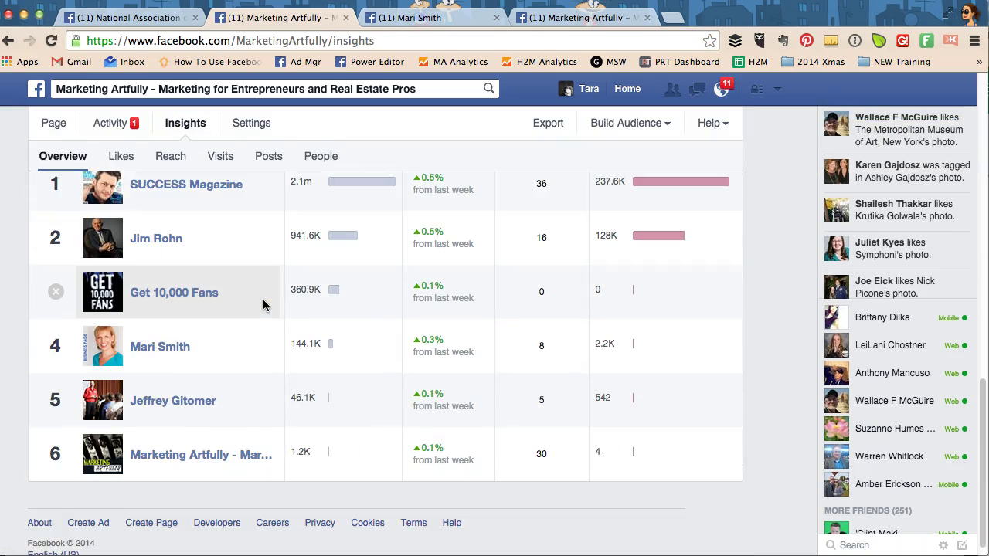
scroll(262, 306, up, 1)
scroll(262, 306, up, 1)
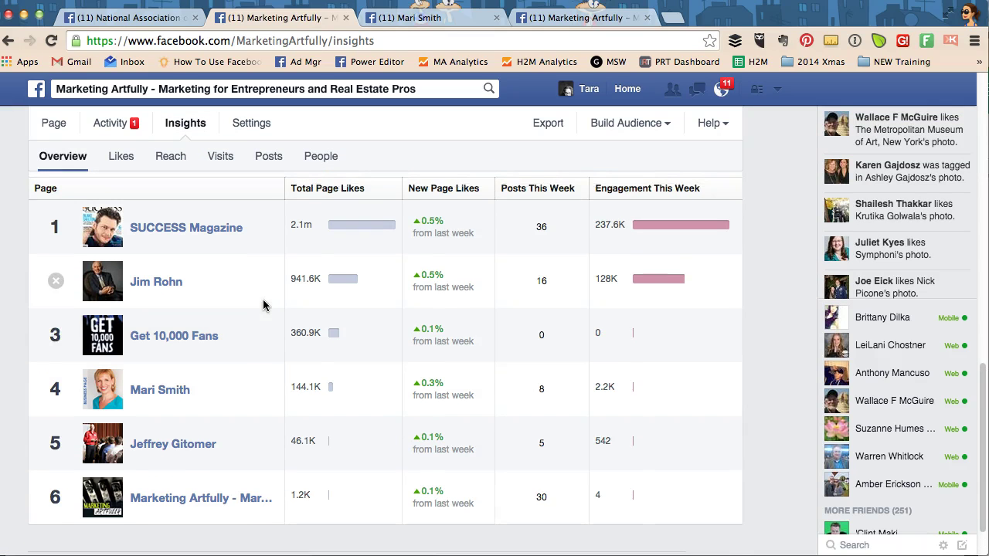
click(220, 247)
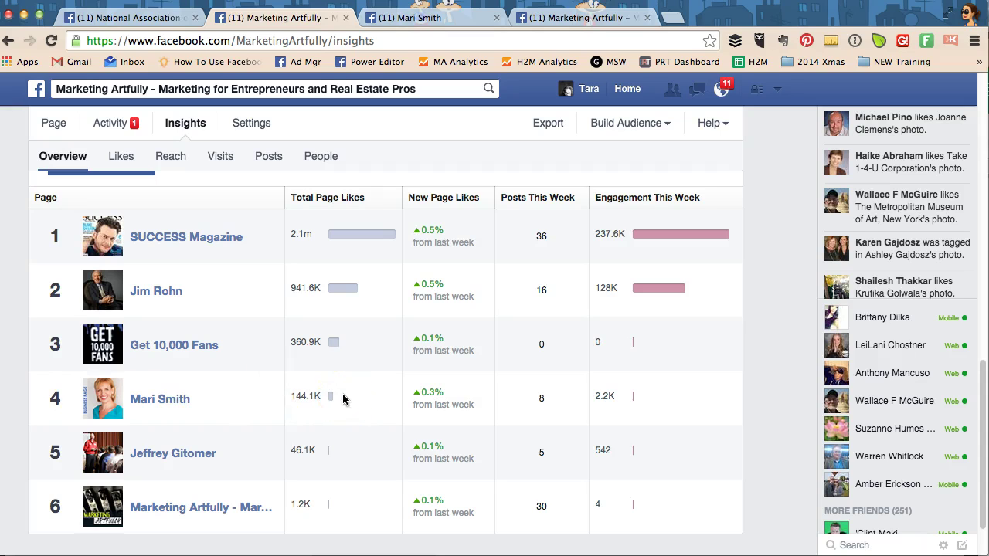
Create a public interest list named IMF from the Mari Smith page, with that page as its member.
click(401, 17)
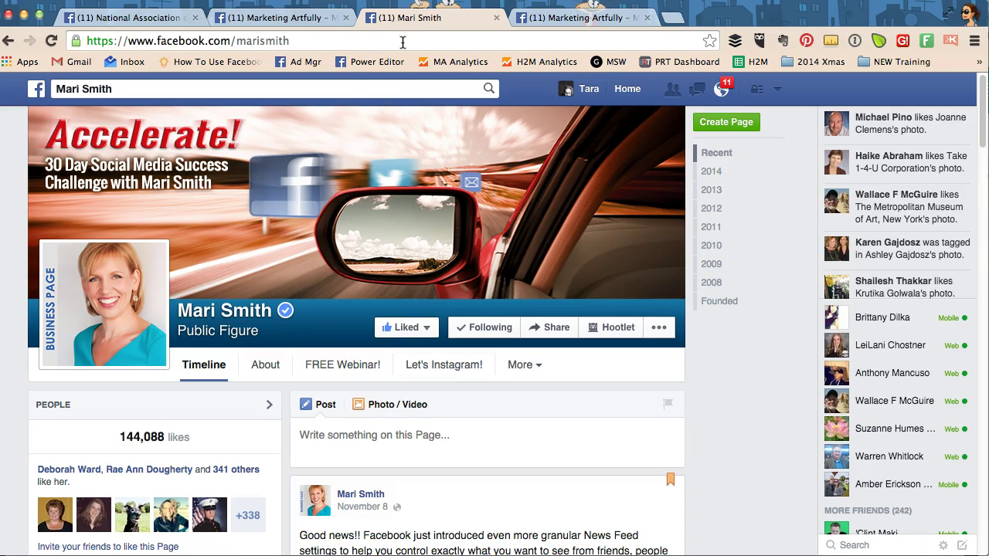
click(404, 328)
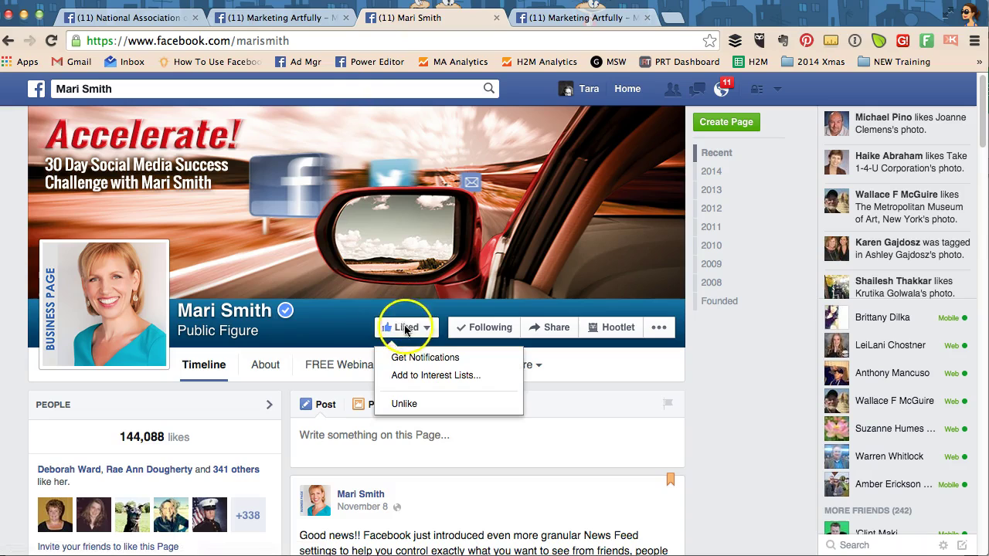
mouse_move(400, 332)
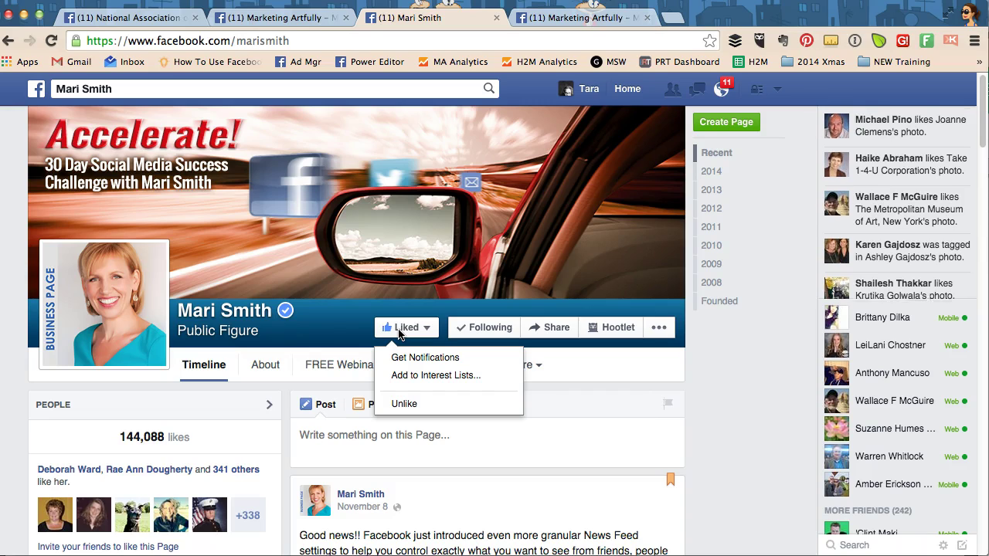
click(433, 378)
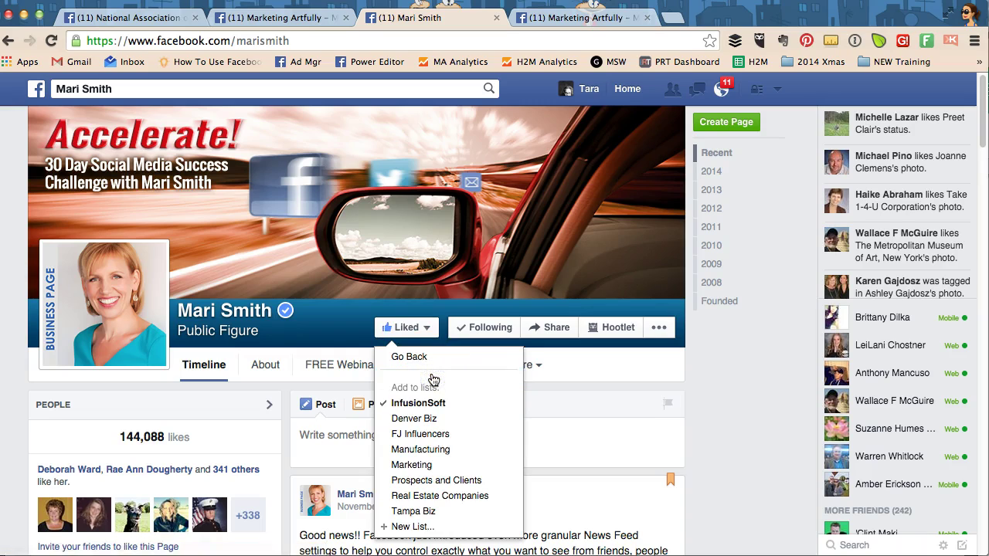
scroll(426, 418, down, 1)
scroll(426, 418, down, 2)
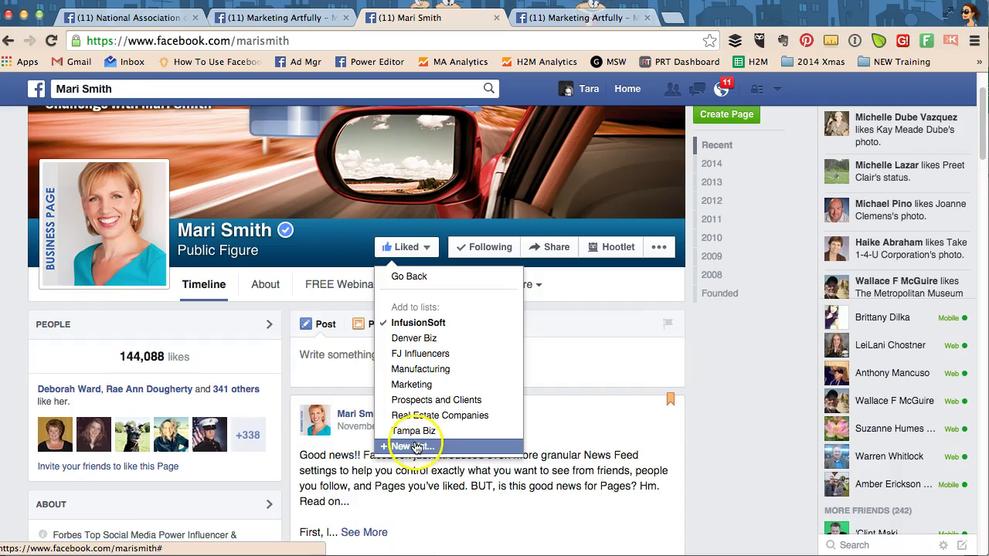
click(414, 447)
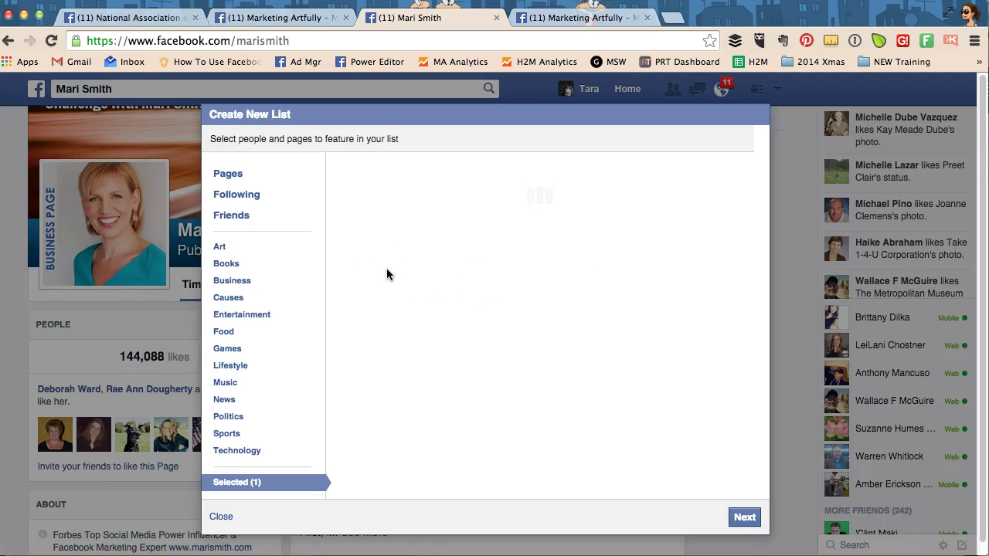
click(744, 516)
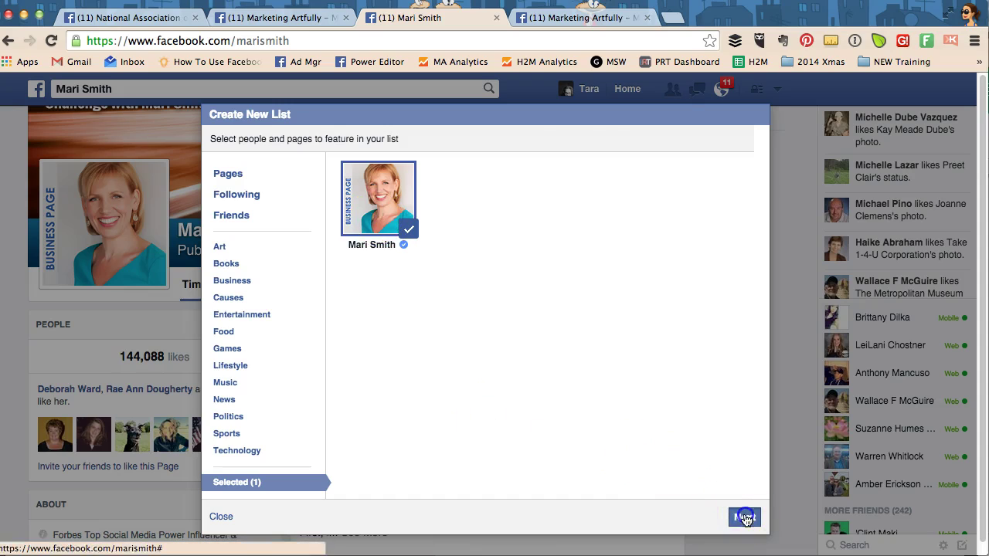
click(277, 213)
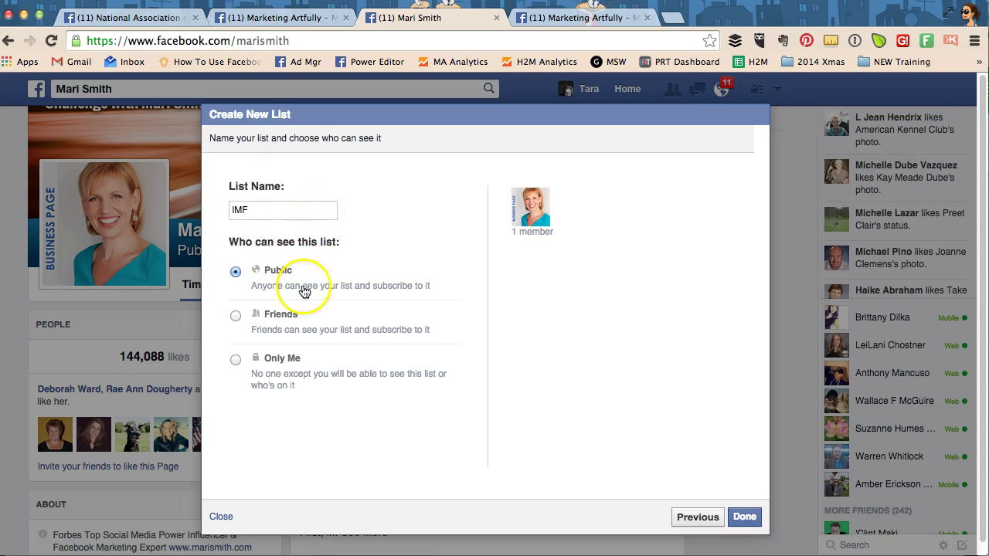
click(743, 519)
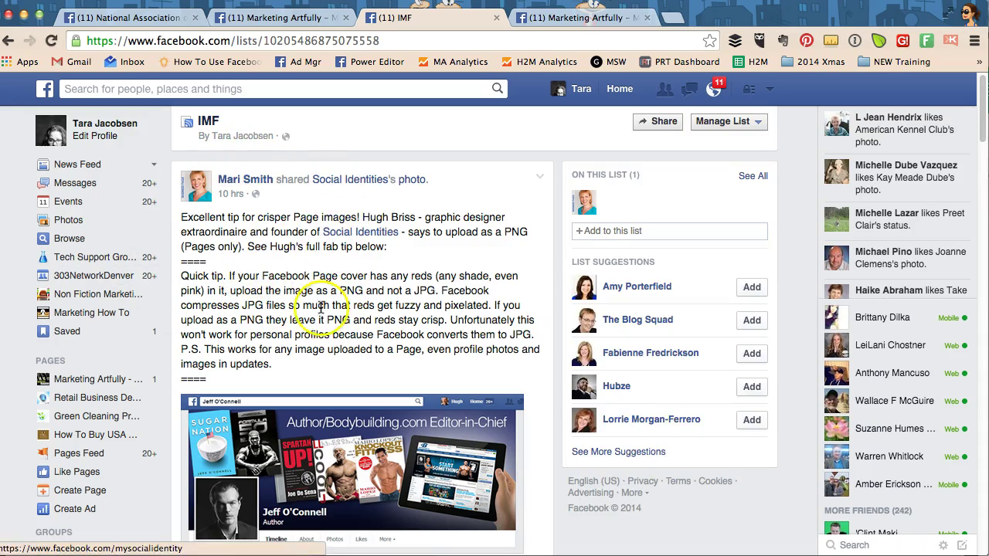
Open the Mari Smith page from the IMF list and examine the likes, shares and comments on its latest post.
click(260, 180)
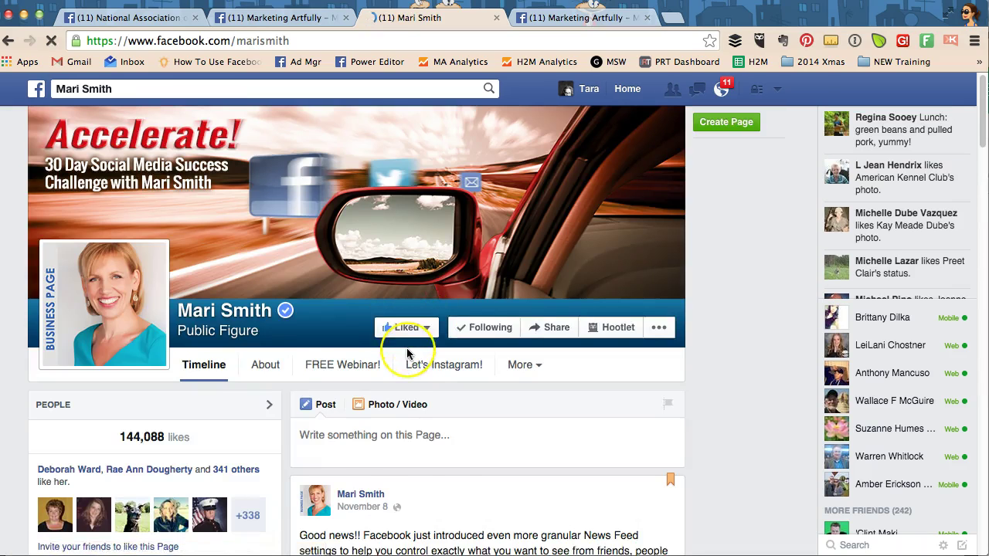
scroll(407, 351, down, 3)
scroll(408, 354, down, 10)
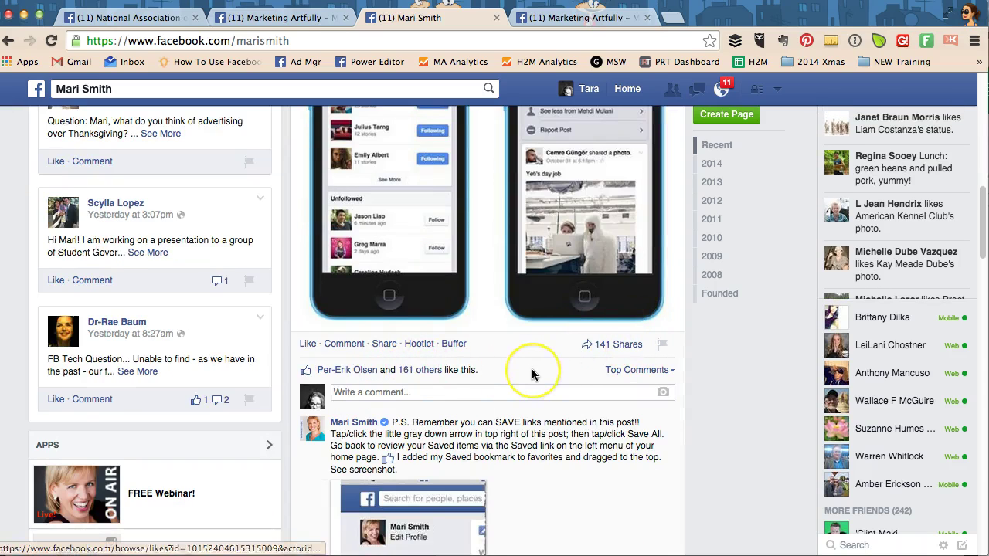
scroll(531, 374, down, 2)
scroll(532, 374, down, 2)
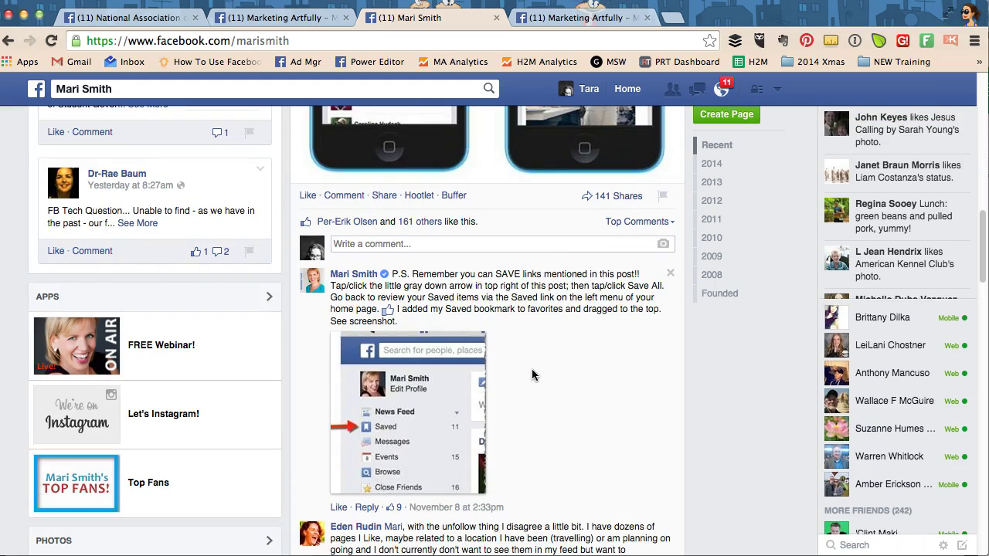
scroll(531, 375, up, 15)
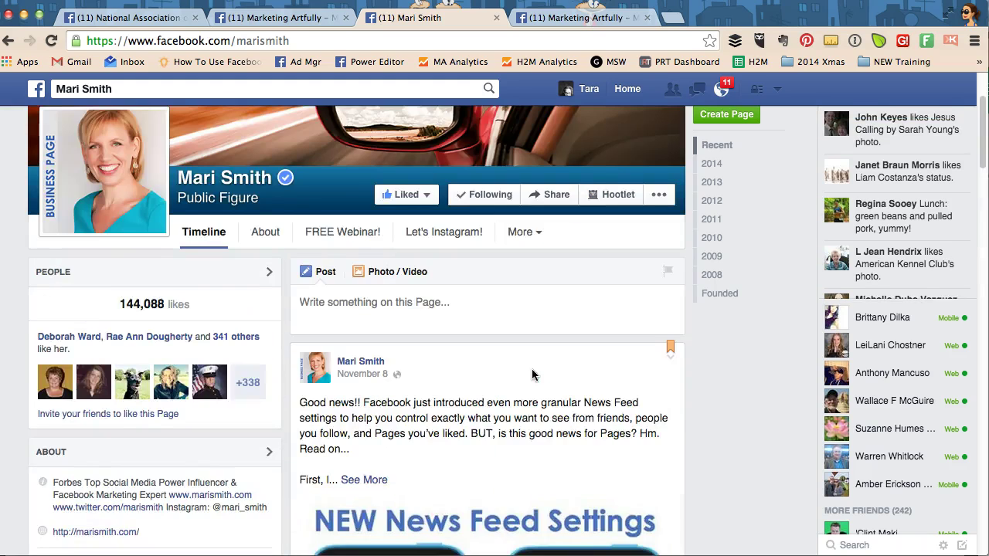
Search Facebook for people who like Mari Smith.
click(129, 91)
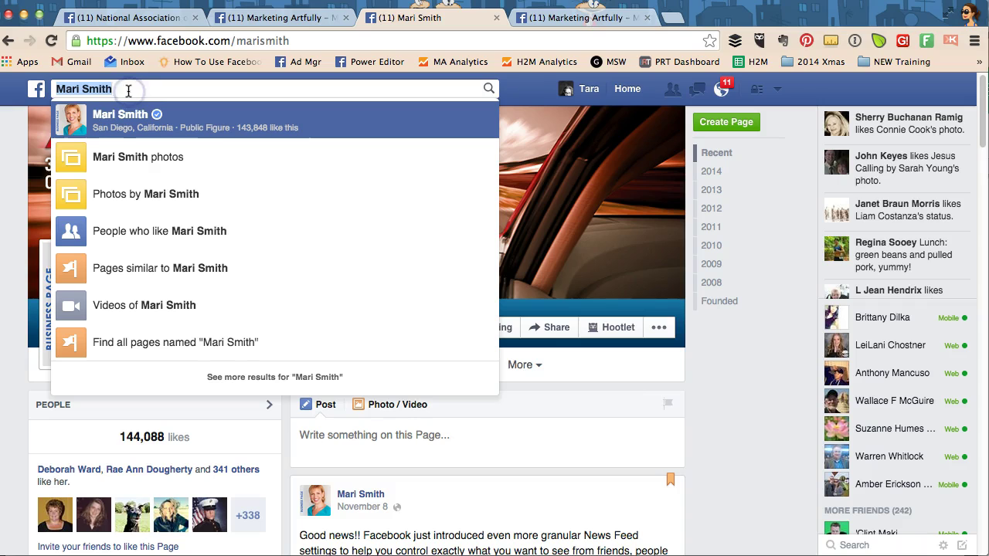
text(peeop)
key(BackSpace)
text(eopl)
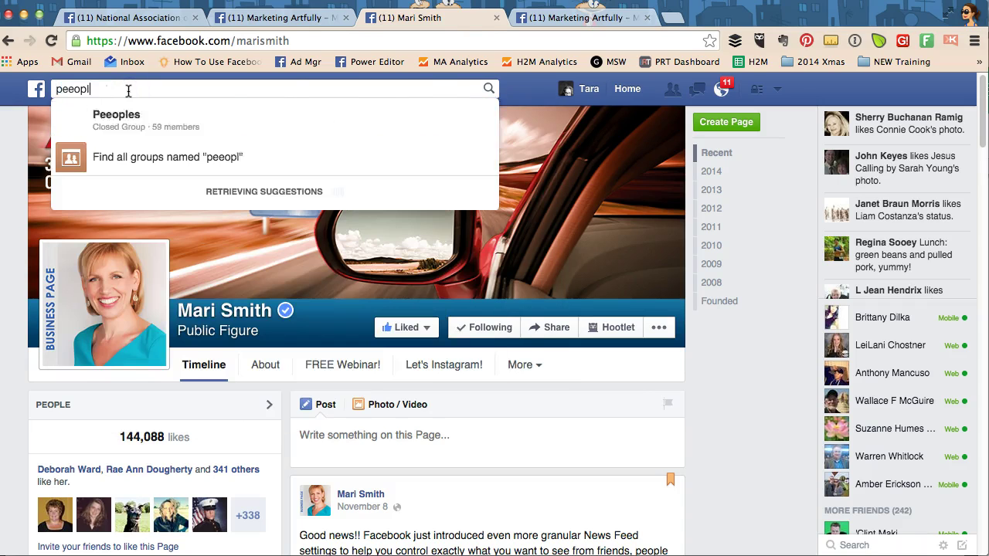
key(BackSpace)
key(BackSpace)
key(BackSpace)
key(BackSpace)
text(ople)
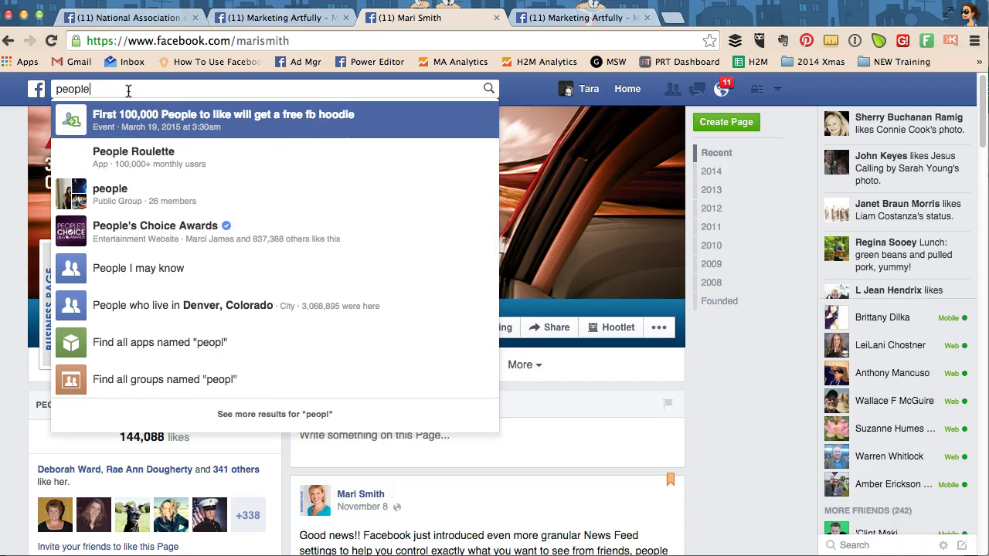
text( who )
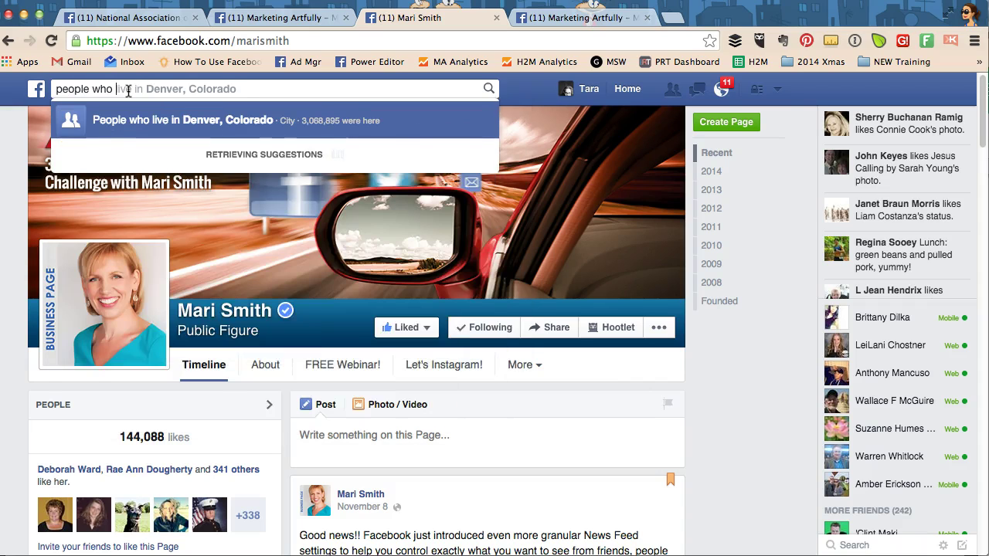
text(like mari s)
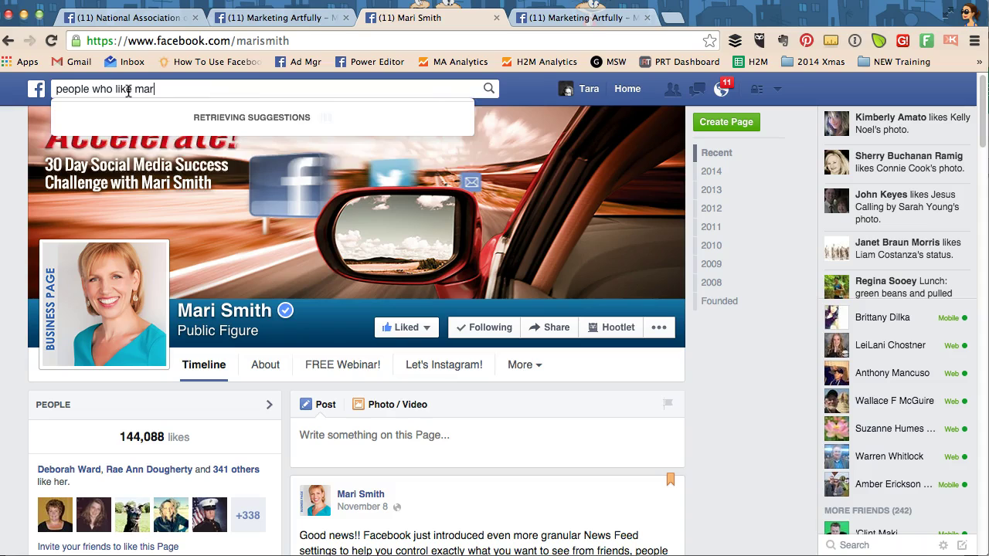
text(mith)
key(Return)
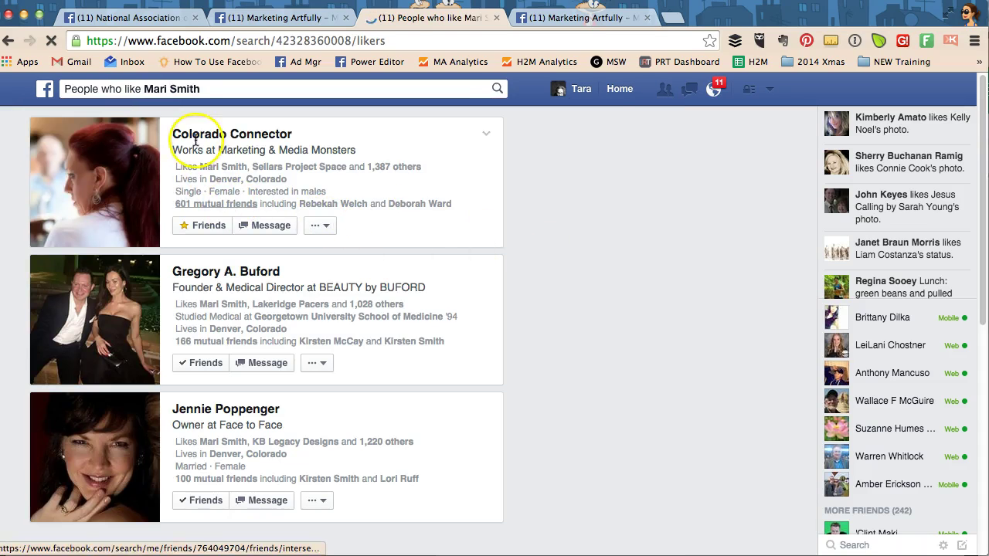
Examine the people who like Mari Smith, checking their occupations, locations and mutual friends.
scroll(217, 319, down, 10)
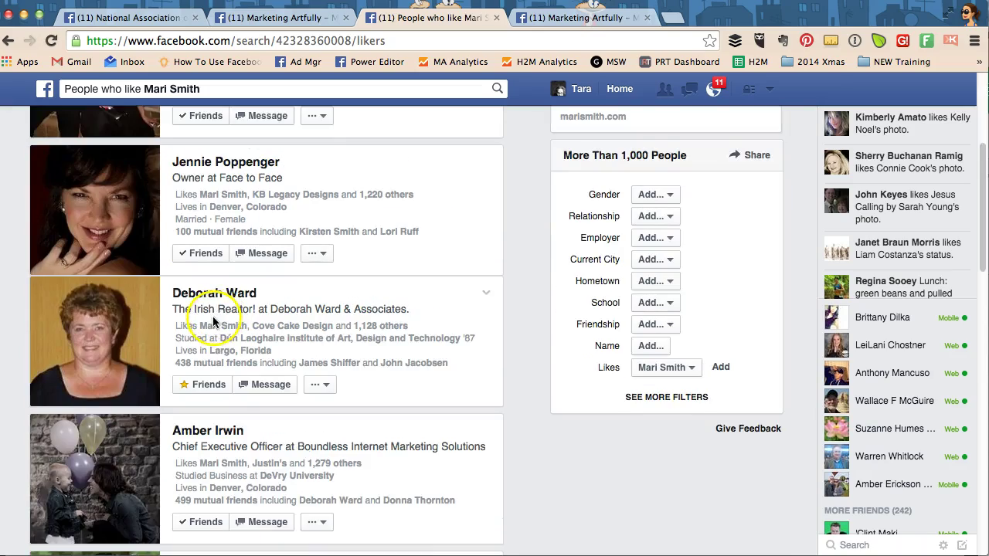
mouse_move(212, 317)
scroll(367, 345, up, 3)
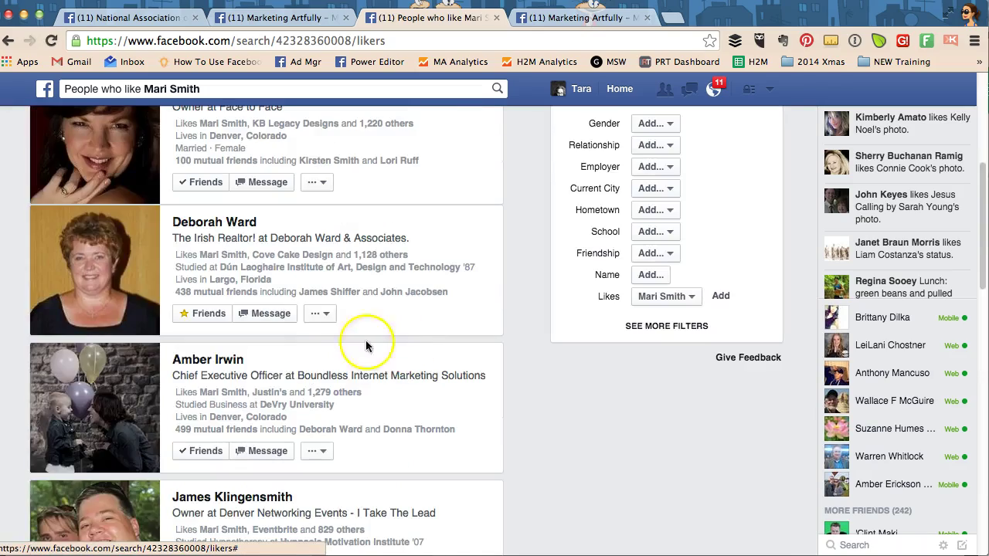
scroll(447, 369, down, 20)
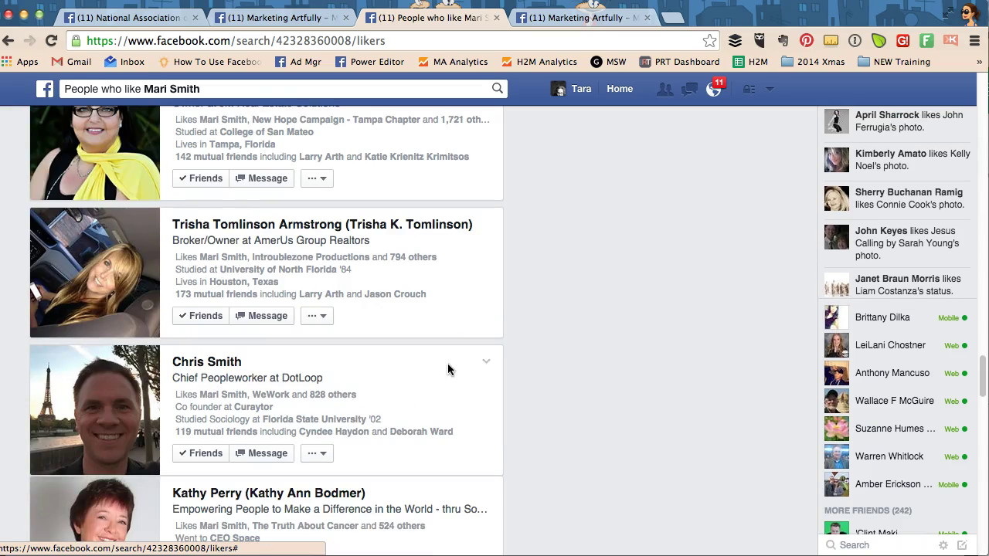
scroll(464, 363, down, 8)
scroll(532, 337, down, 15)
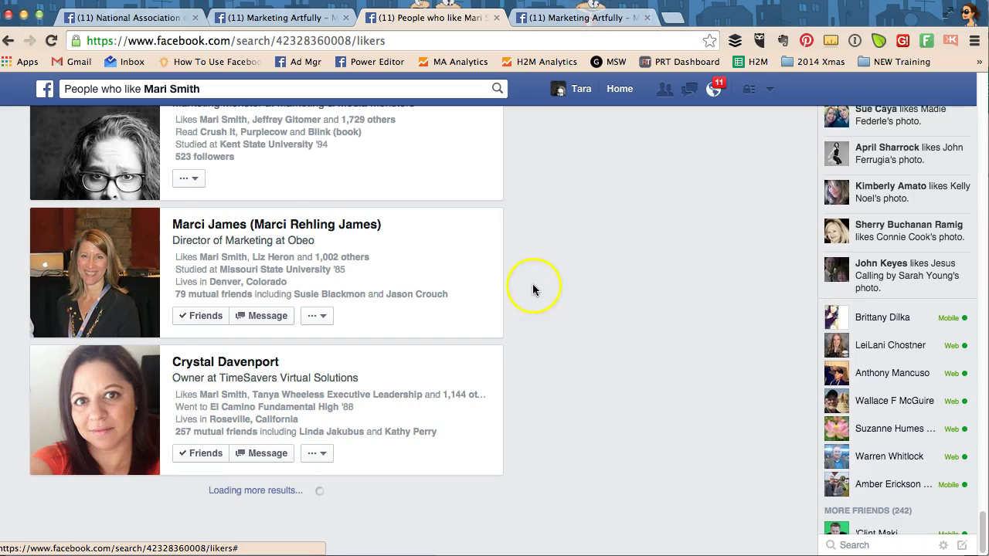
scroll(539, 279, down, 6)
Return to the Marketing Artfully Insights and open this week's top posts from SUCCESS Magazine in the comparison table.
click(545, 17)
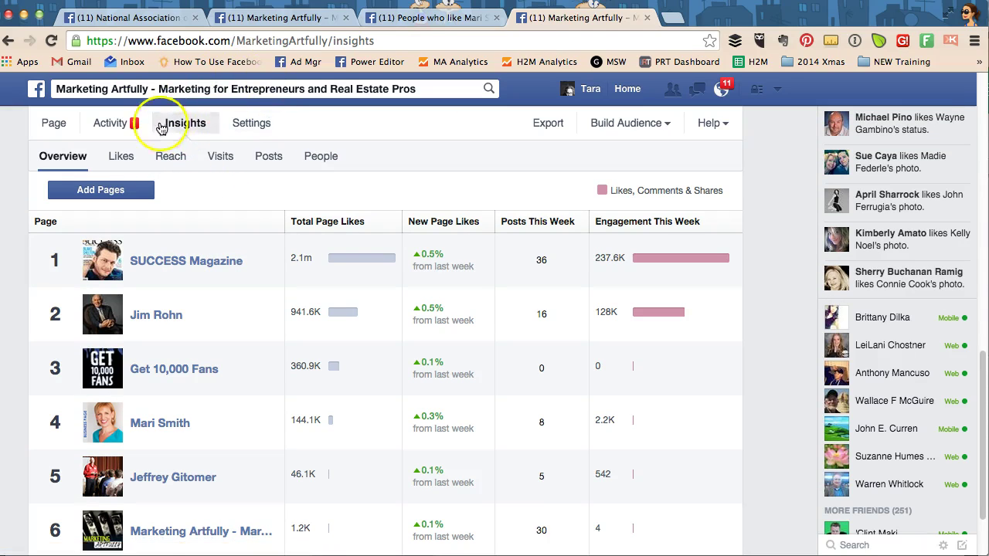
scroll(258, 235, down, 1)
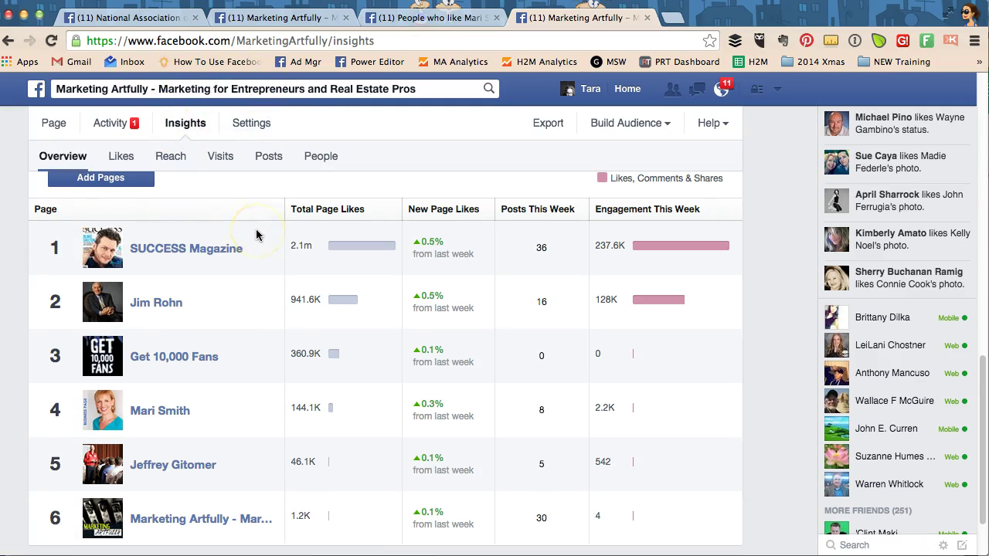
scroll(258, 234, down, 2)
scroll(258, 235, up, 2)
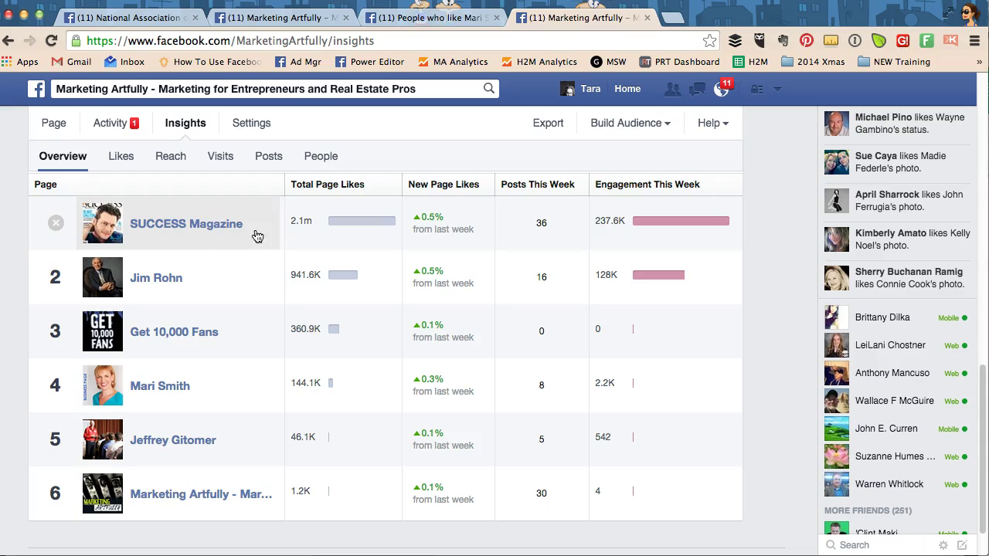
click(184, 224)
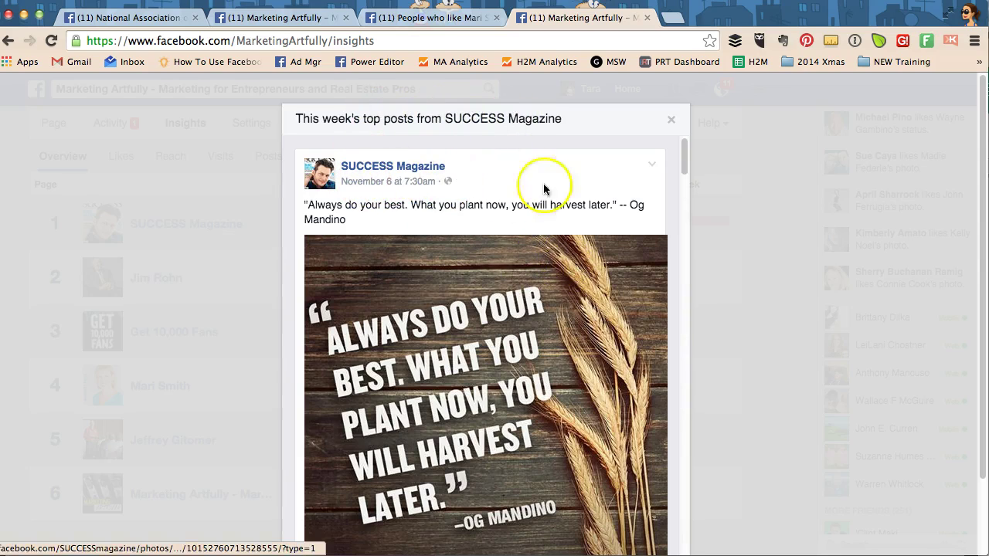
Examine SUCCESS Magazine's top posts, comparing image and text quotes by posting time, likes, comments and shares.
scroll(553, 190, down, 2)
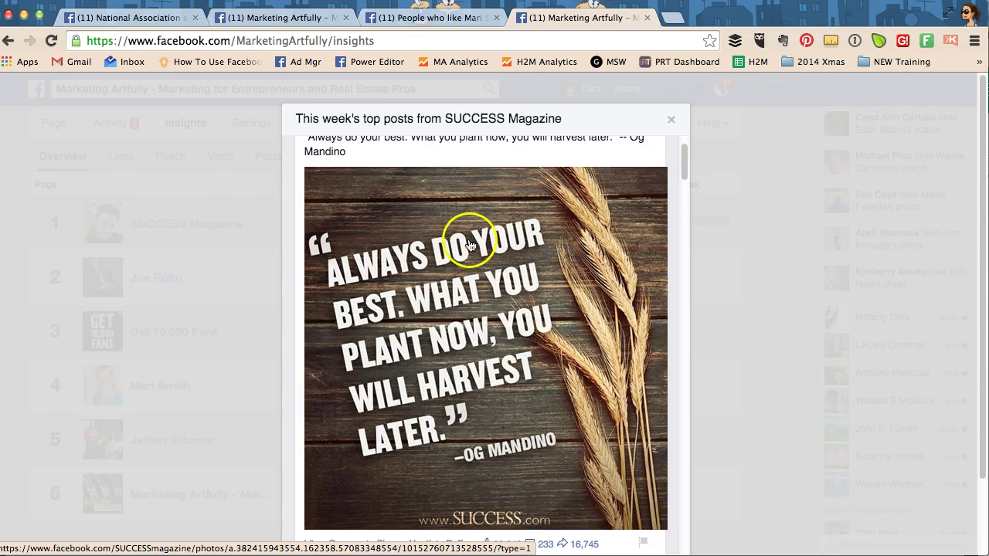
scroll(464, 240, down, 1)
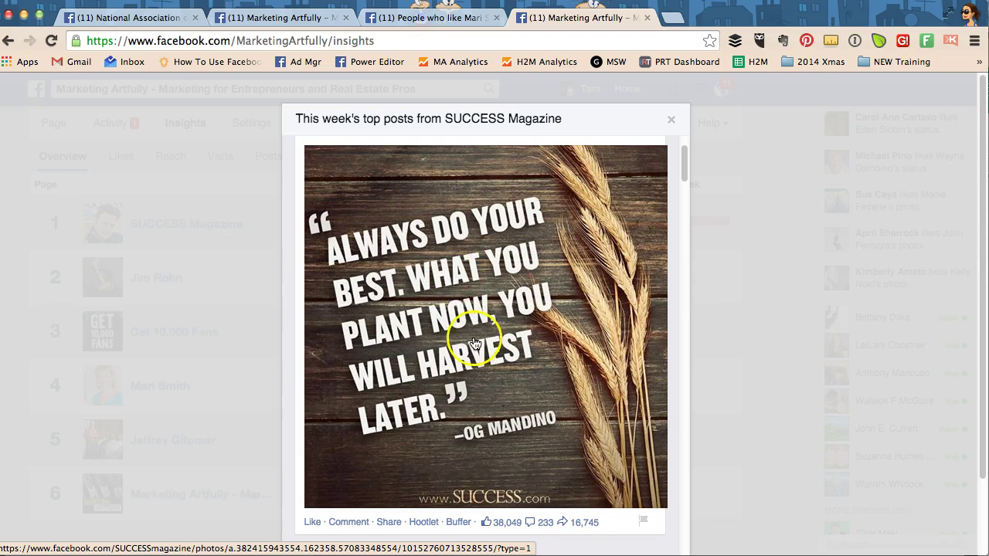
scroll(479, 348, down, 3)
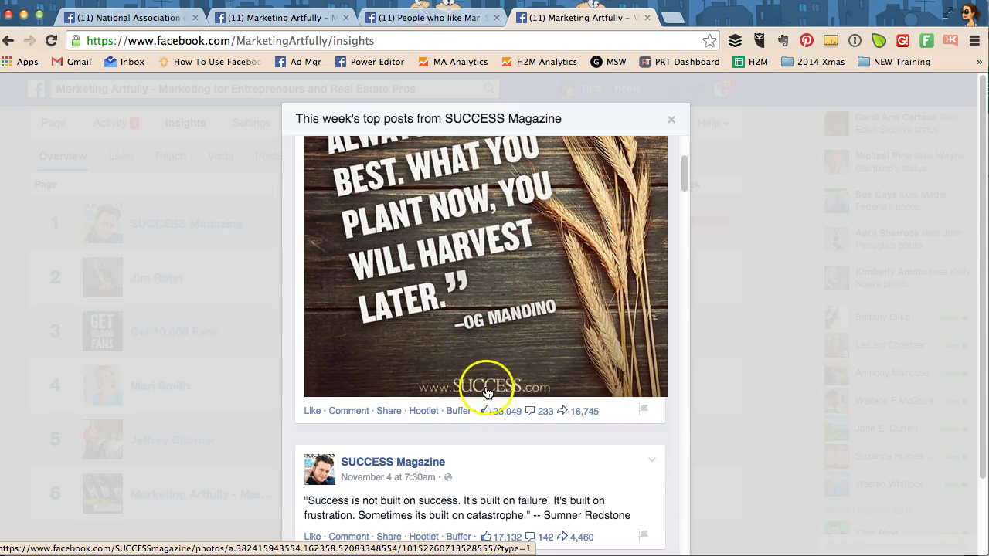
scroll(477, 398, up, 5)
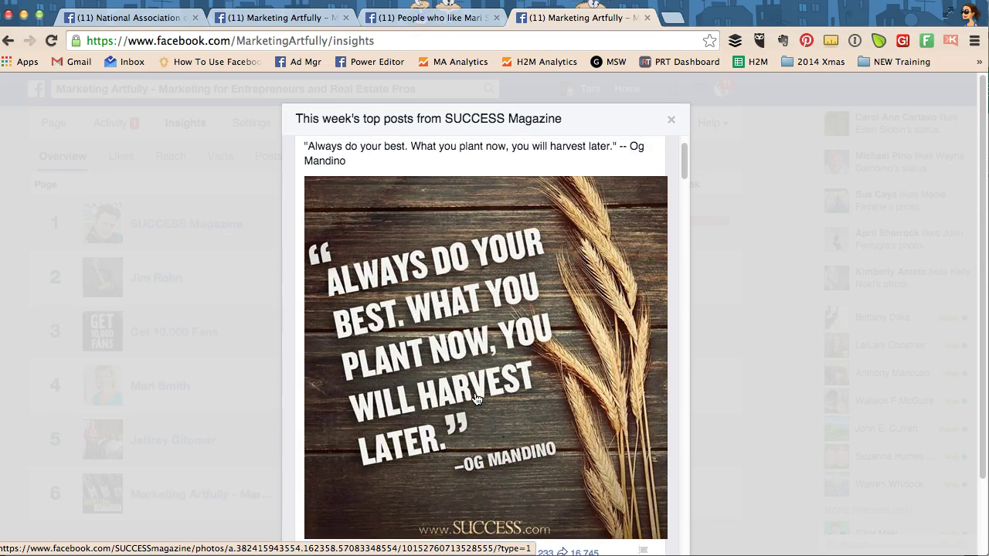
scroll(477, 398, up, 1)
scroll(476, 399, down, 12)
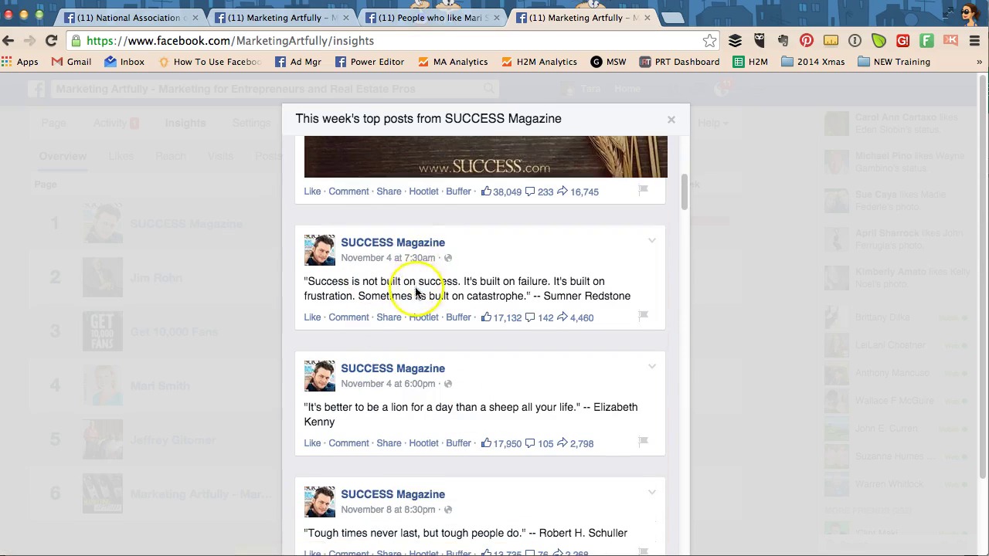
scroll(435, 374, up, 2)
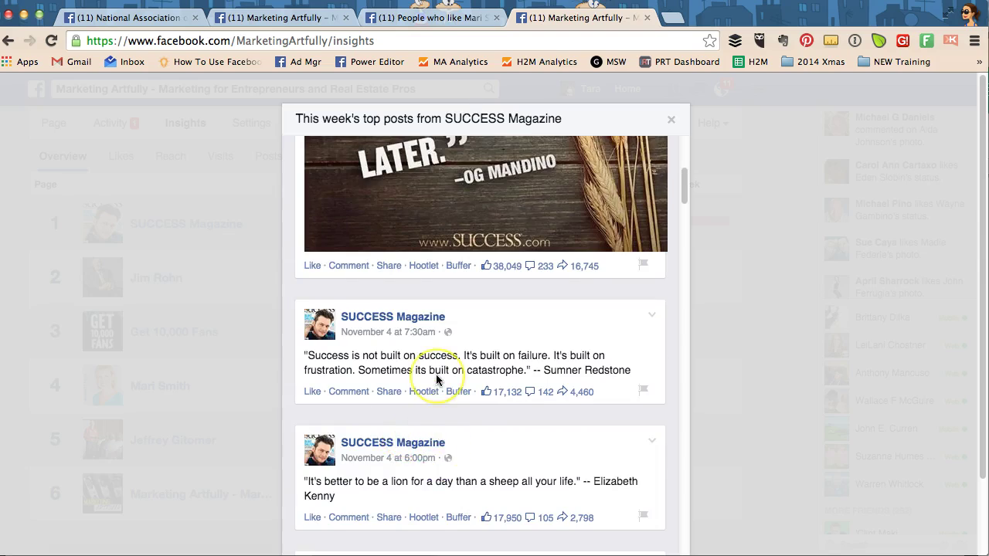
scroll(435, 374, up, 10)
scroll(436, 379, up, 2)
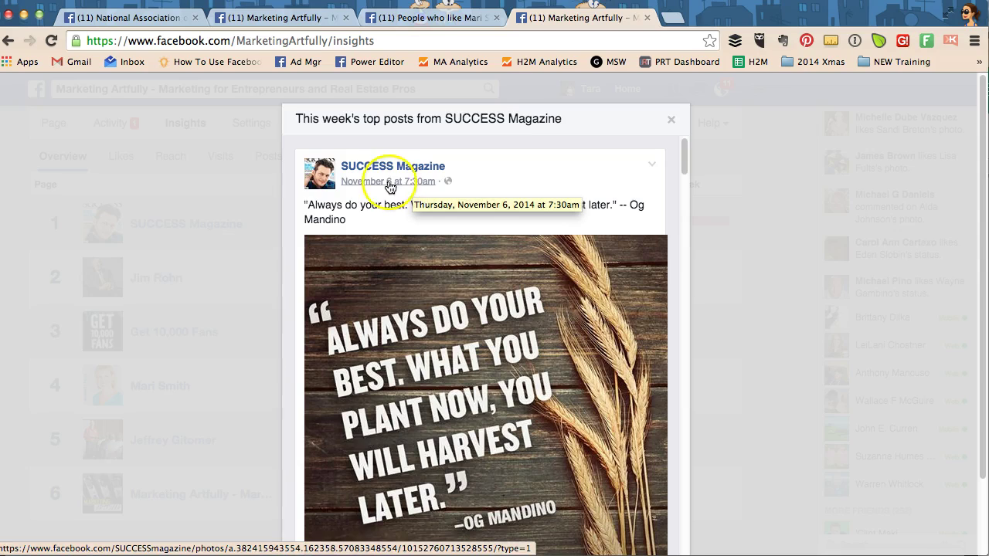
scroll(420, 190, down, 10)
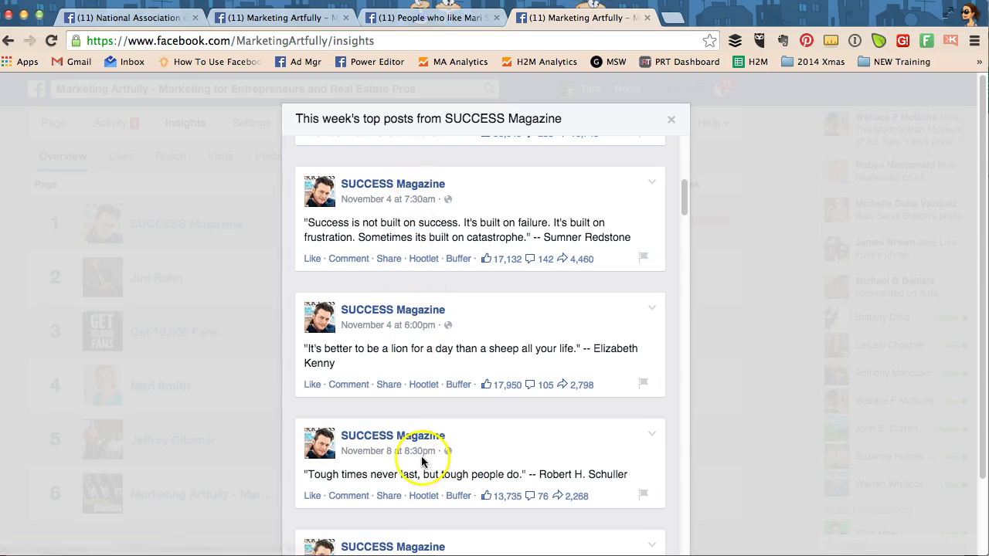
Examine the remaining text quotes among SUCCESS Magazine's top posts, checking posting times, likes and shares, and close the list.
scroll(409, 459, down, 3)
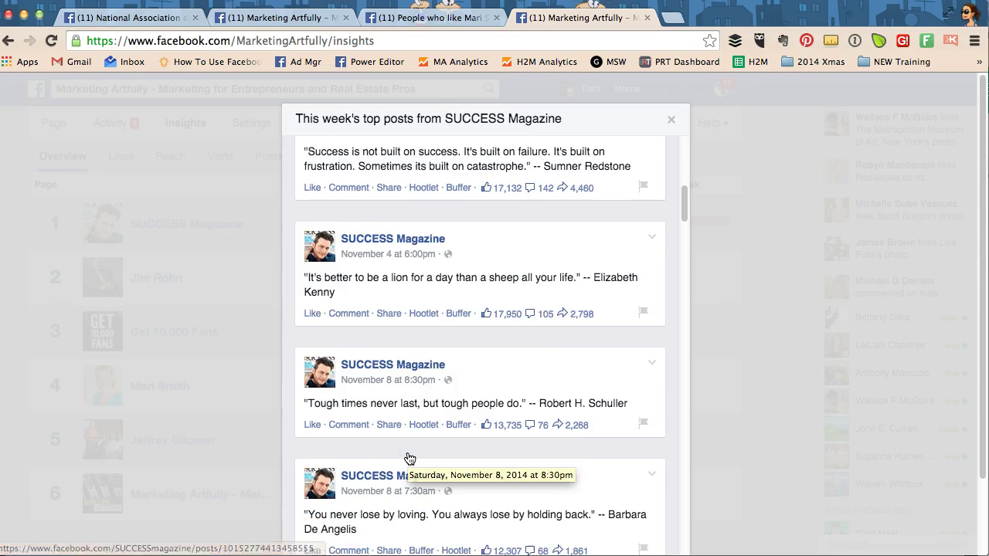
scroll(409, 458, down, 3)
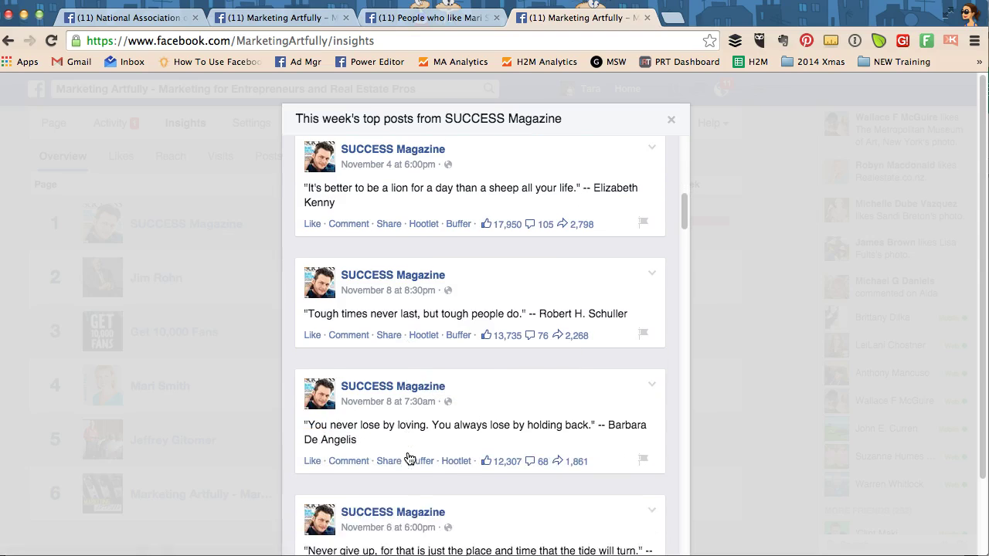
scroll(410, 458, down, 1)
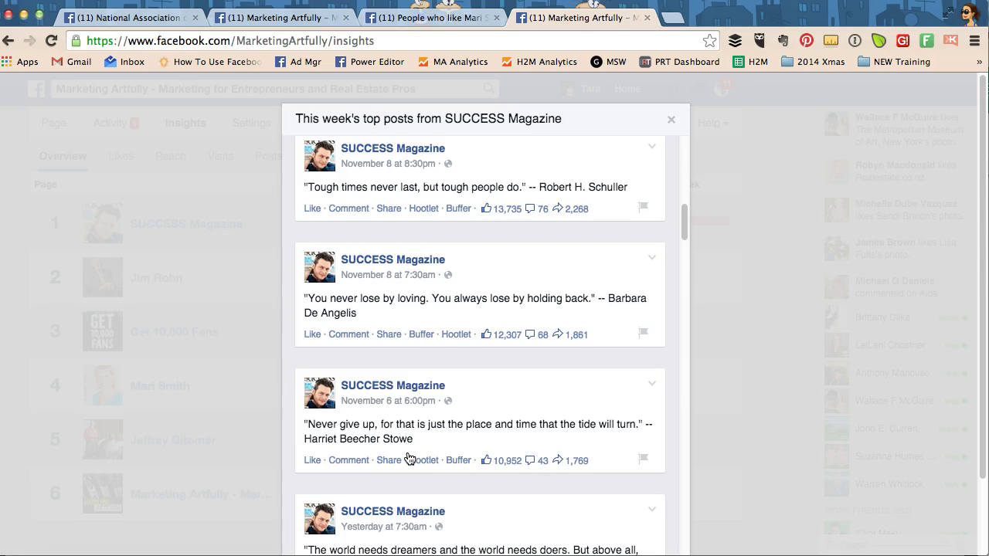
scroll(409, 459, down, 1)
scroll(410, 459, down, 3)
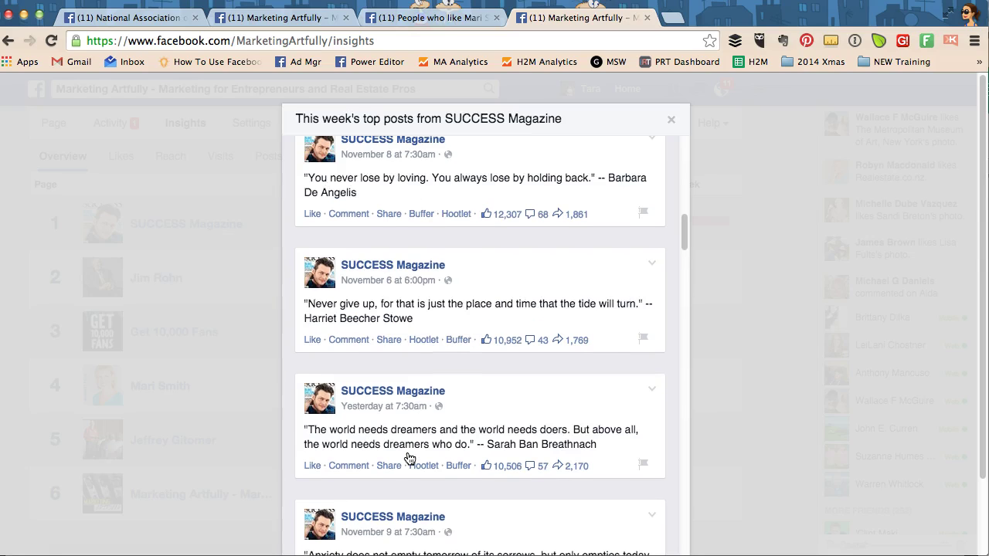
scroll(409, 459, down, 1)
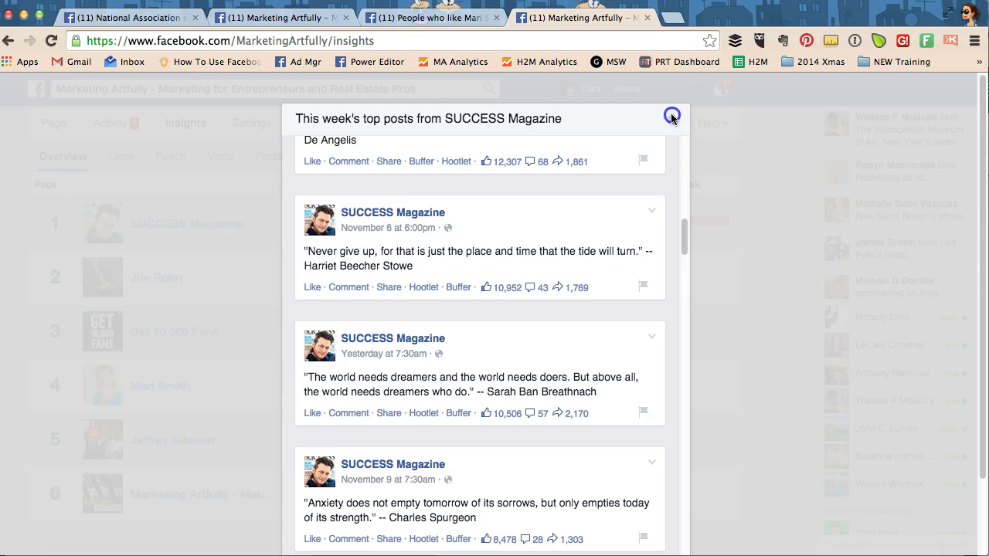
key(Escape)
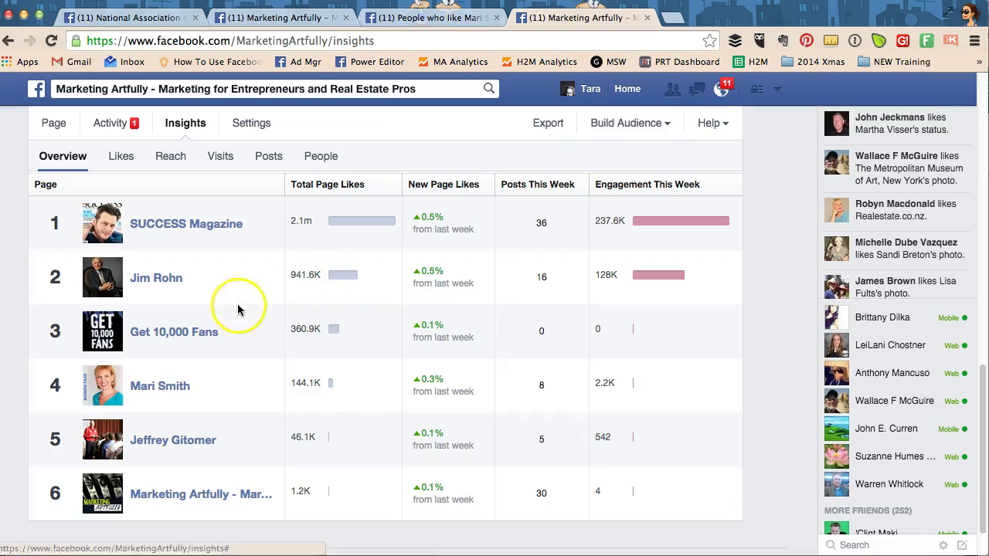
Open this week's top posts from Mari Smith, examine their topics, likes, comments and shares, and close the list.
click(159, 385)
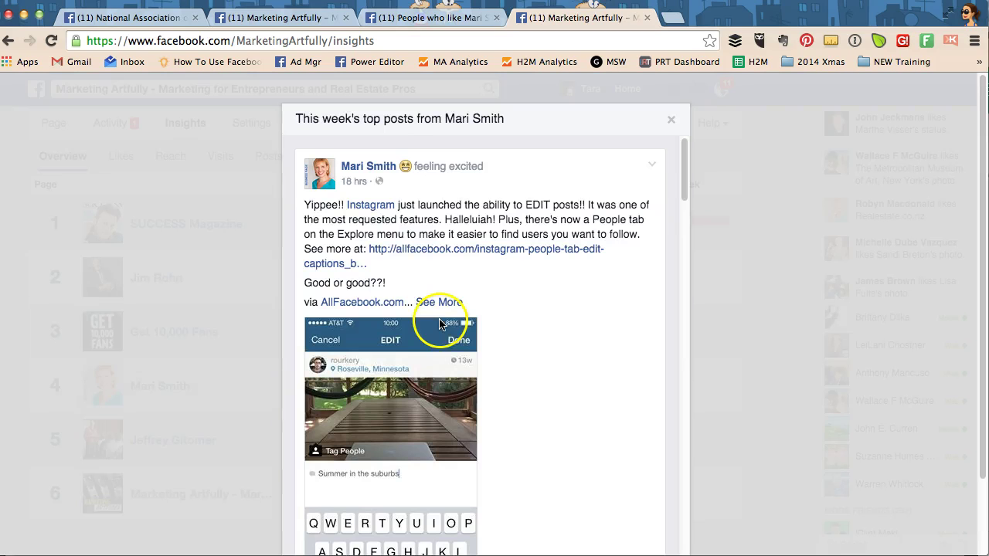
scroll(463, 223, down, 1)
scroll(468, 223, up, 1)
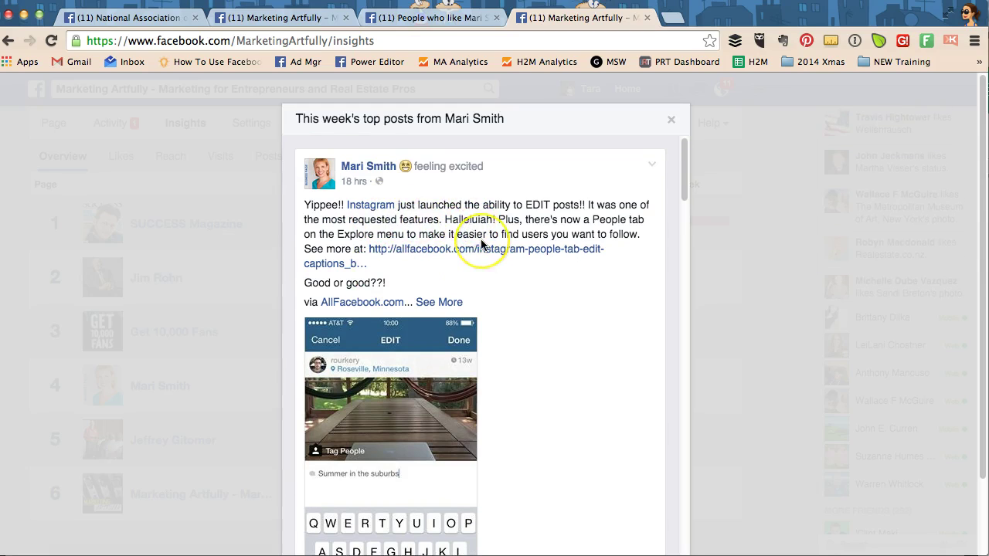
scroll(481, 244, down, 10)
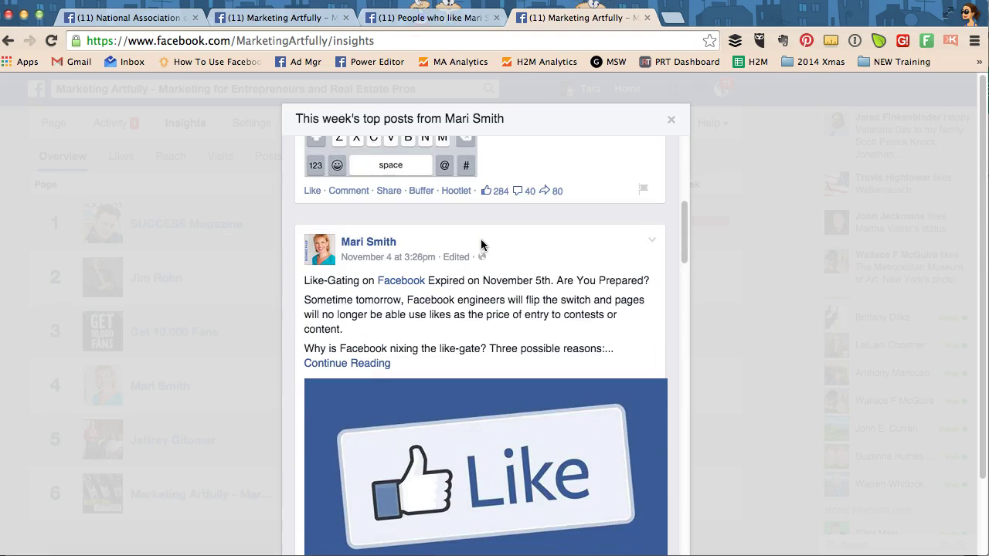
scroll(480, 244, down, 15)
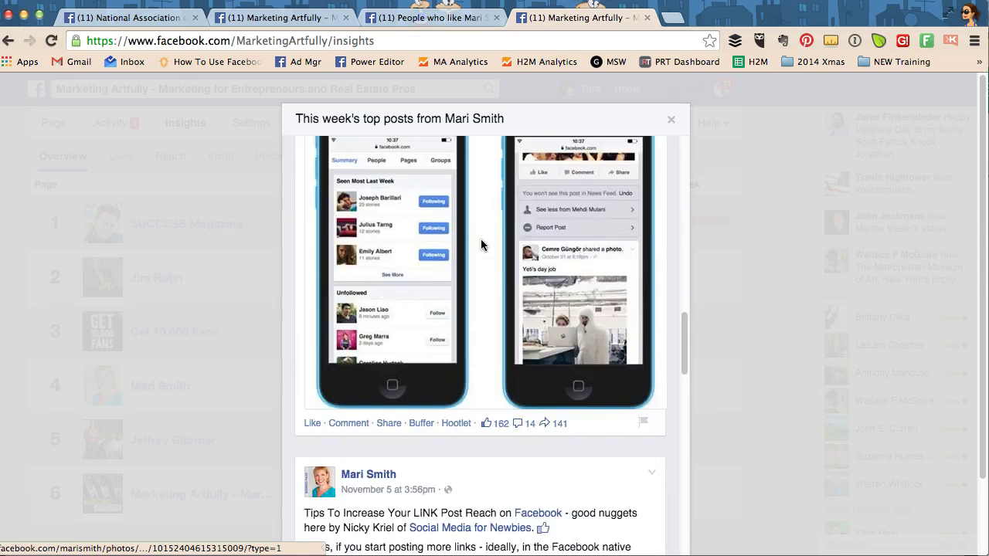
scroll(480, 244, down, 8)
scroll(480, 244, down, 1)
scroll(480, 244, down, 6)
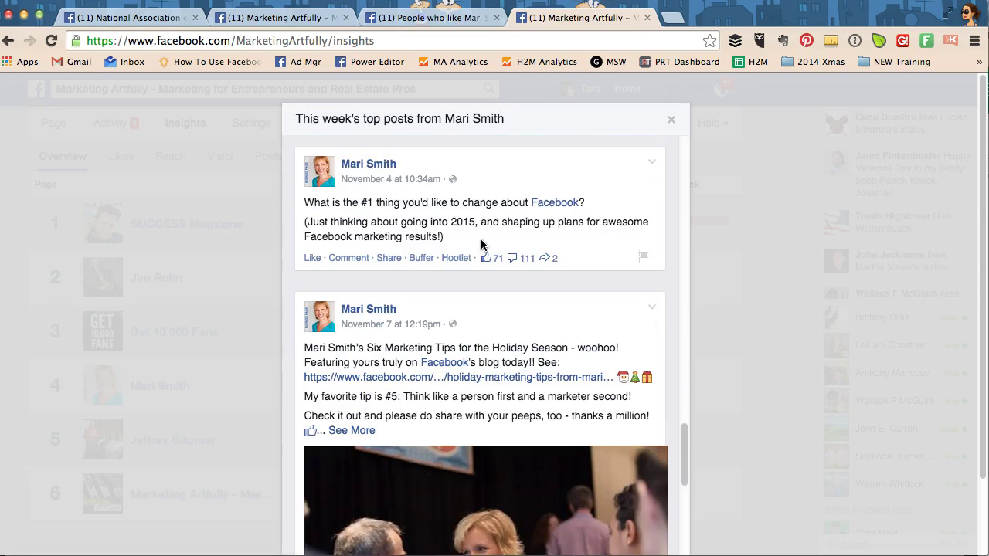
scroll(481, 244, down, 5)
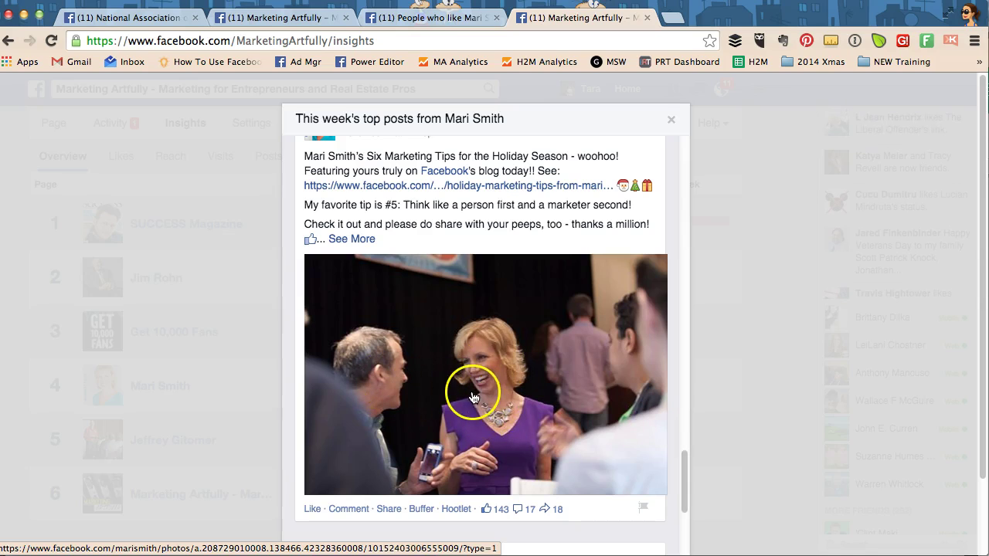
click(221, 335)
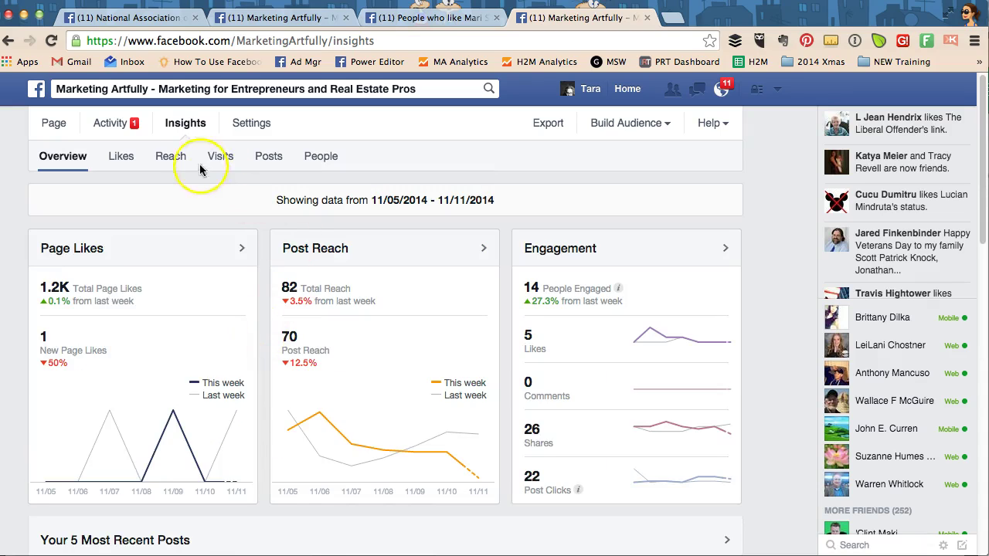
Reload the Marketing Artfully Insights overview and open the full list of published posts.
click(181, 118)
click(110, 123)
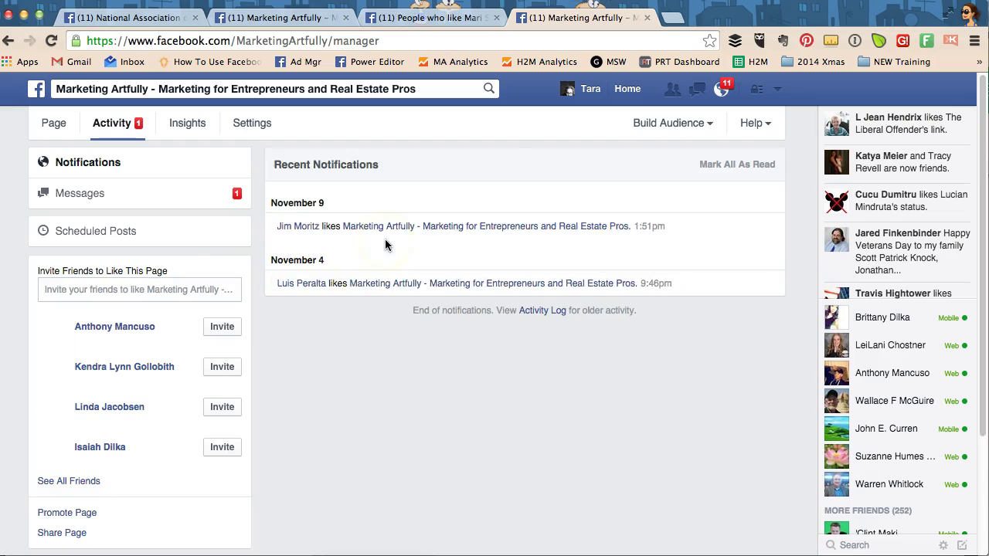
click(193, 125)
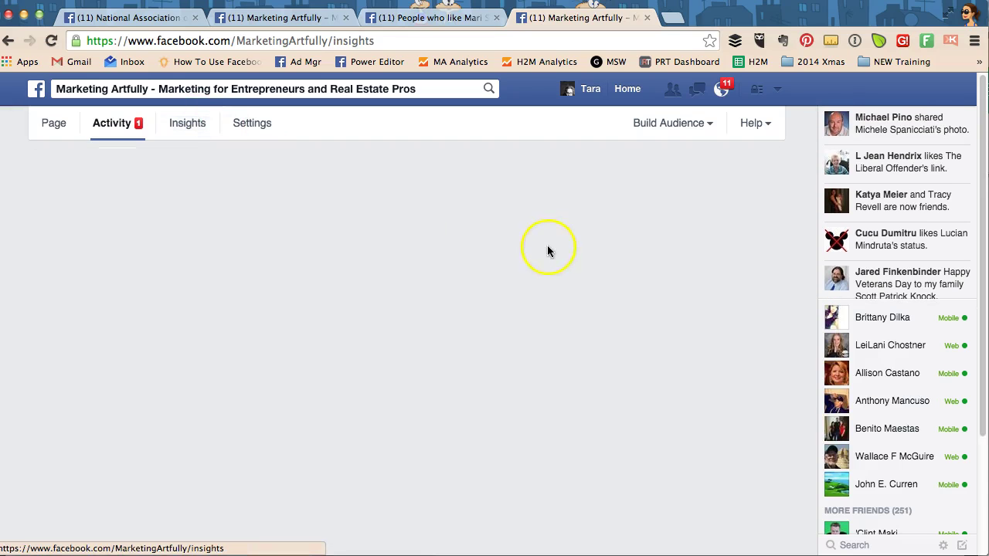
scroll(326, 233, down, 5)
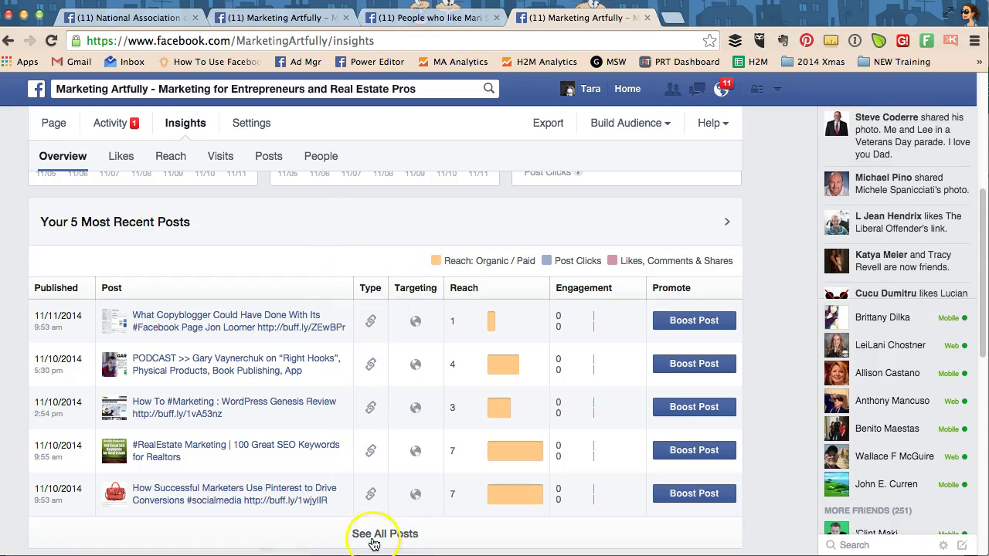
click(371, 534)
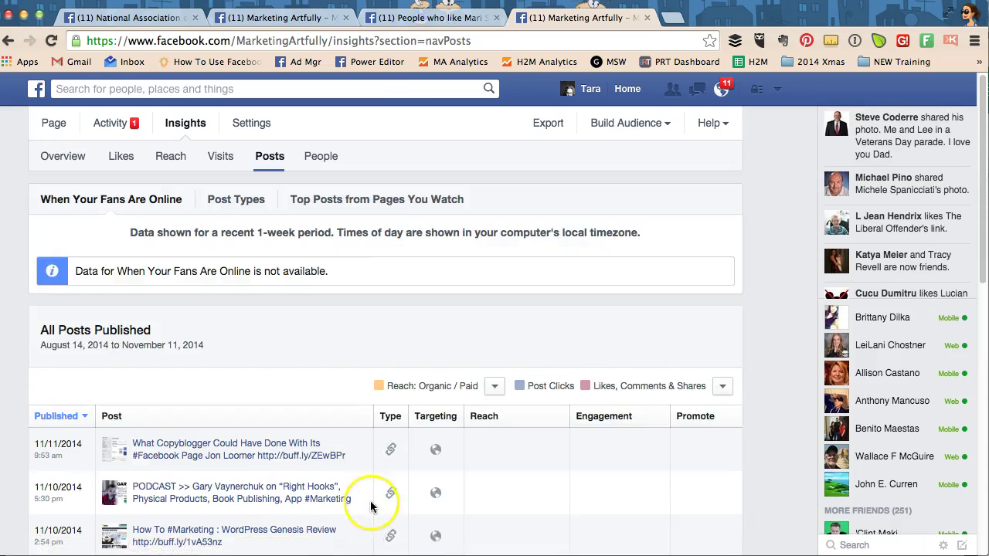
Load more of the published posts and compare their reach, post clicks and engagement.
scroll(370, 500, down, 7)
scroll(370, 506, down, 2)
click(383, 509)
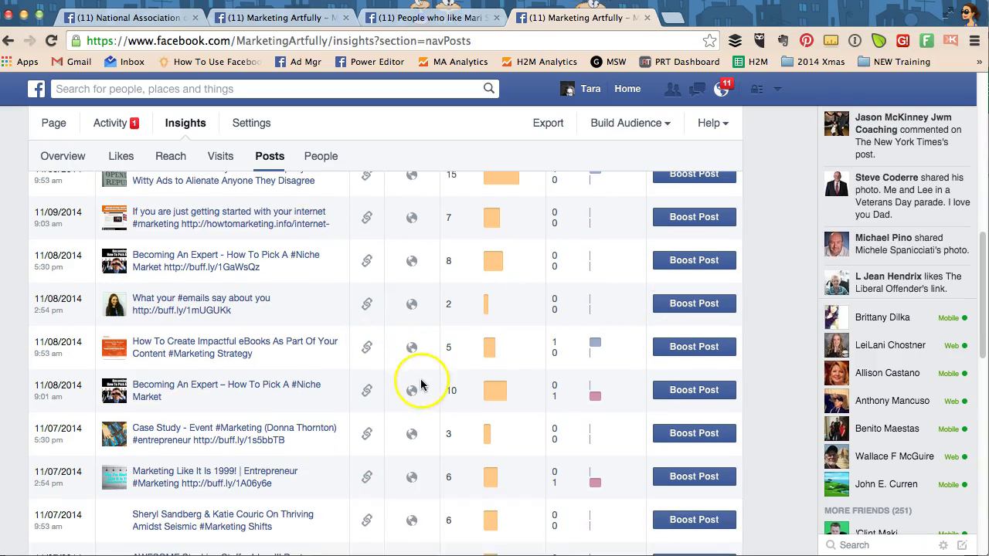
scroll(420, 385, down, 5)
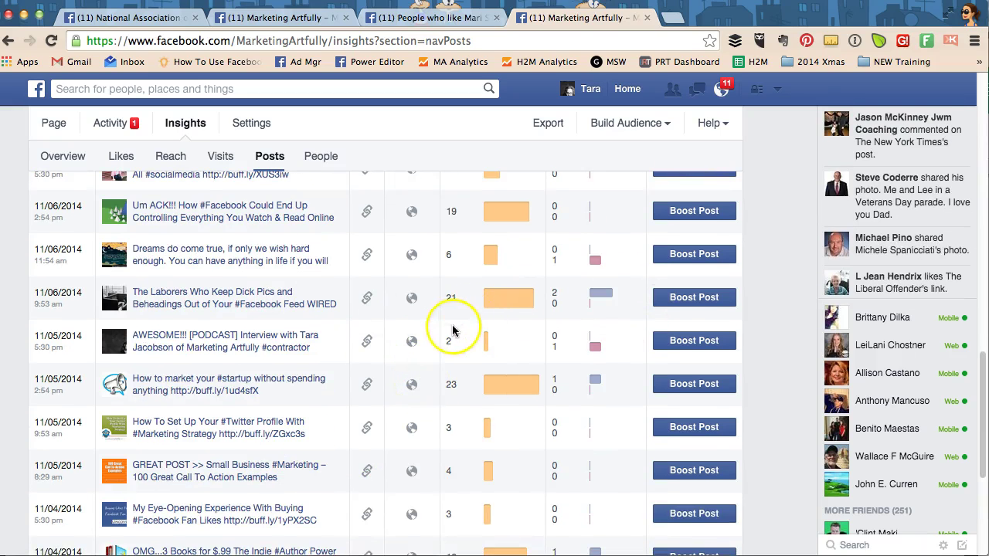
scroll(248, 332, down, 2)
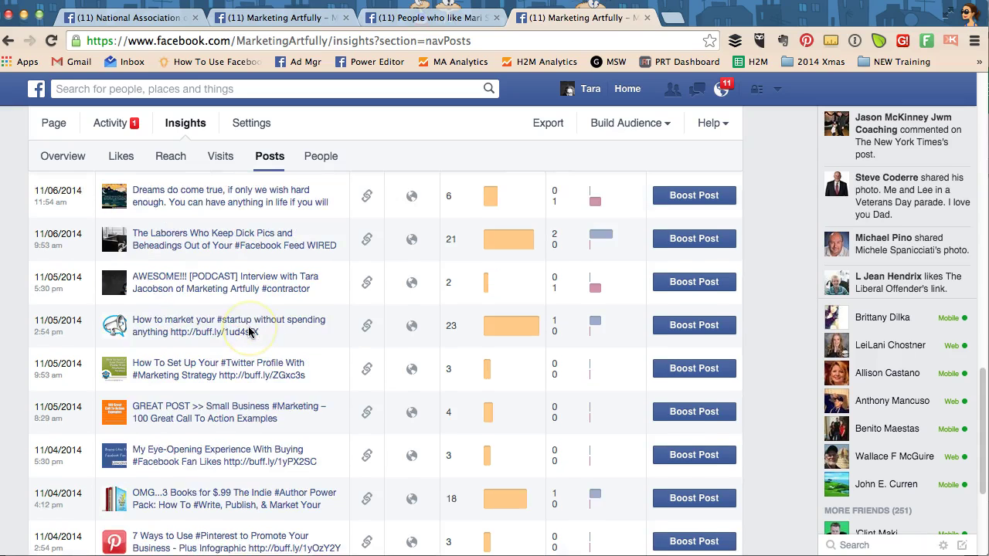
scroll(249, 332, down, 5)
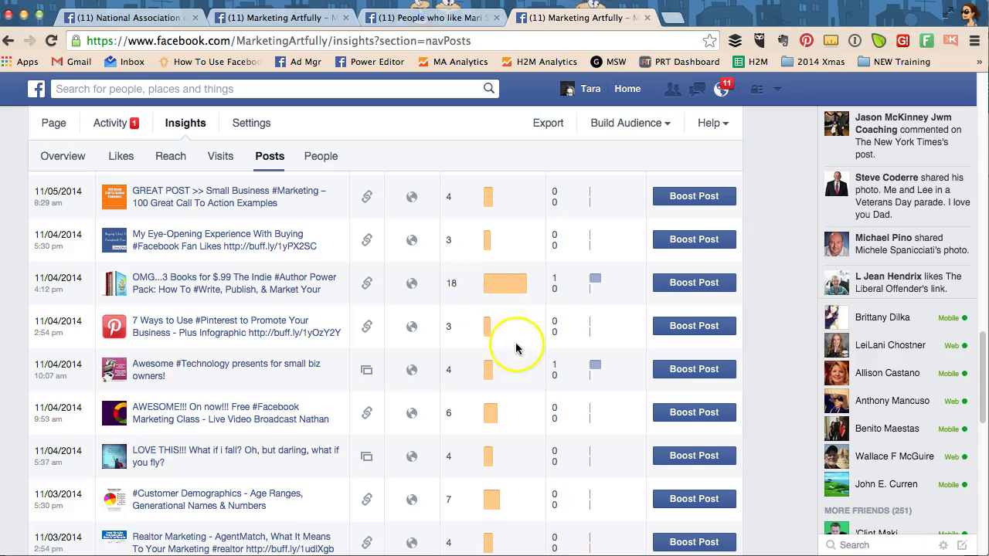
Sort the published posts by reach in ascending order.
scroll(514, 347, up, 10)
click(456, 230)
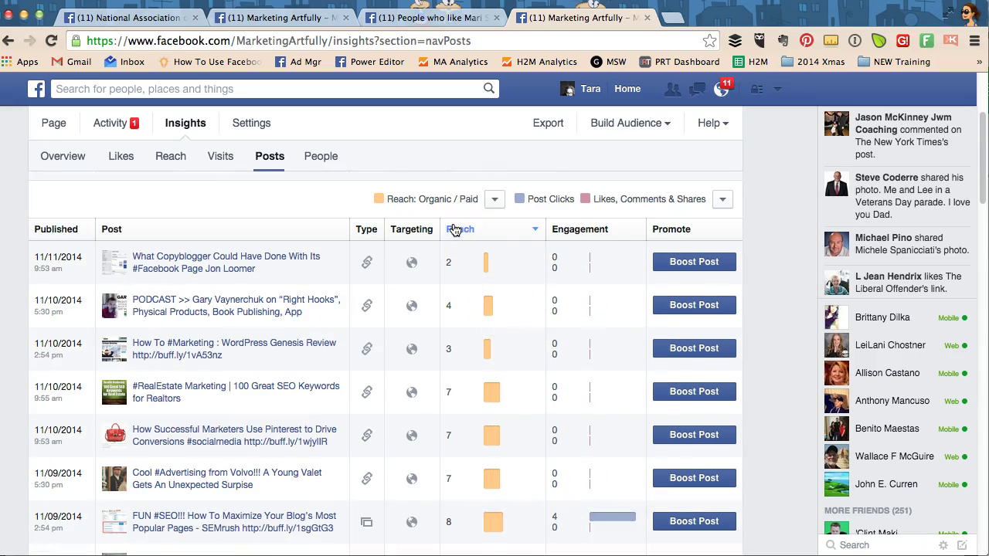
click(536, 230)
click(457, 230)
click(457, 229)
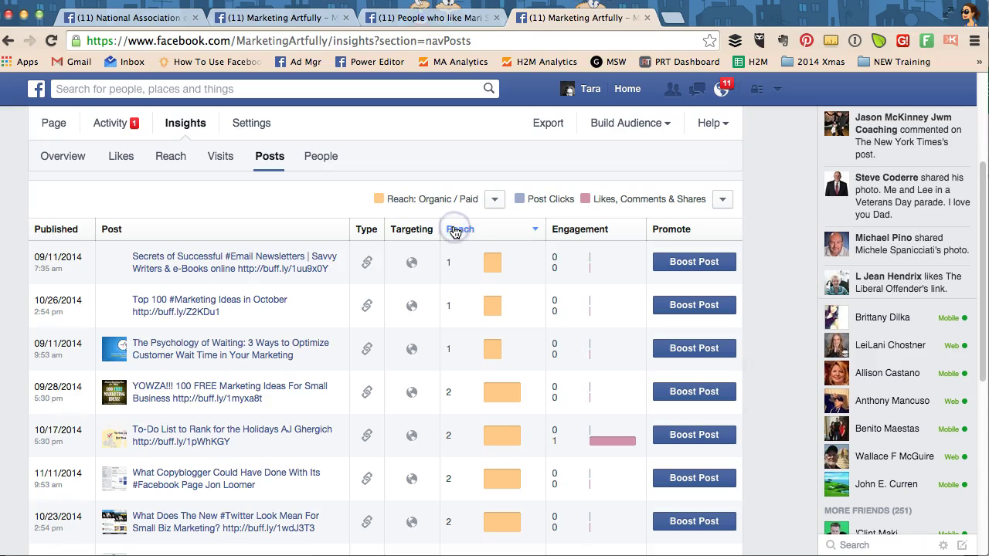